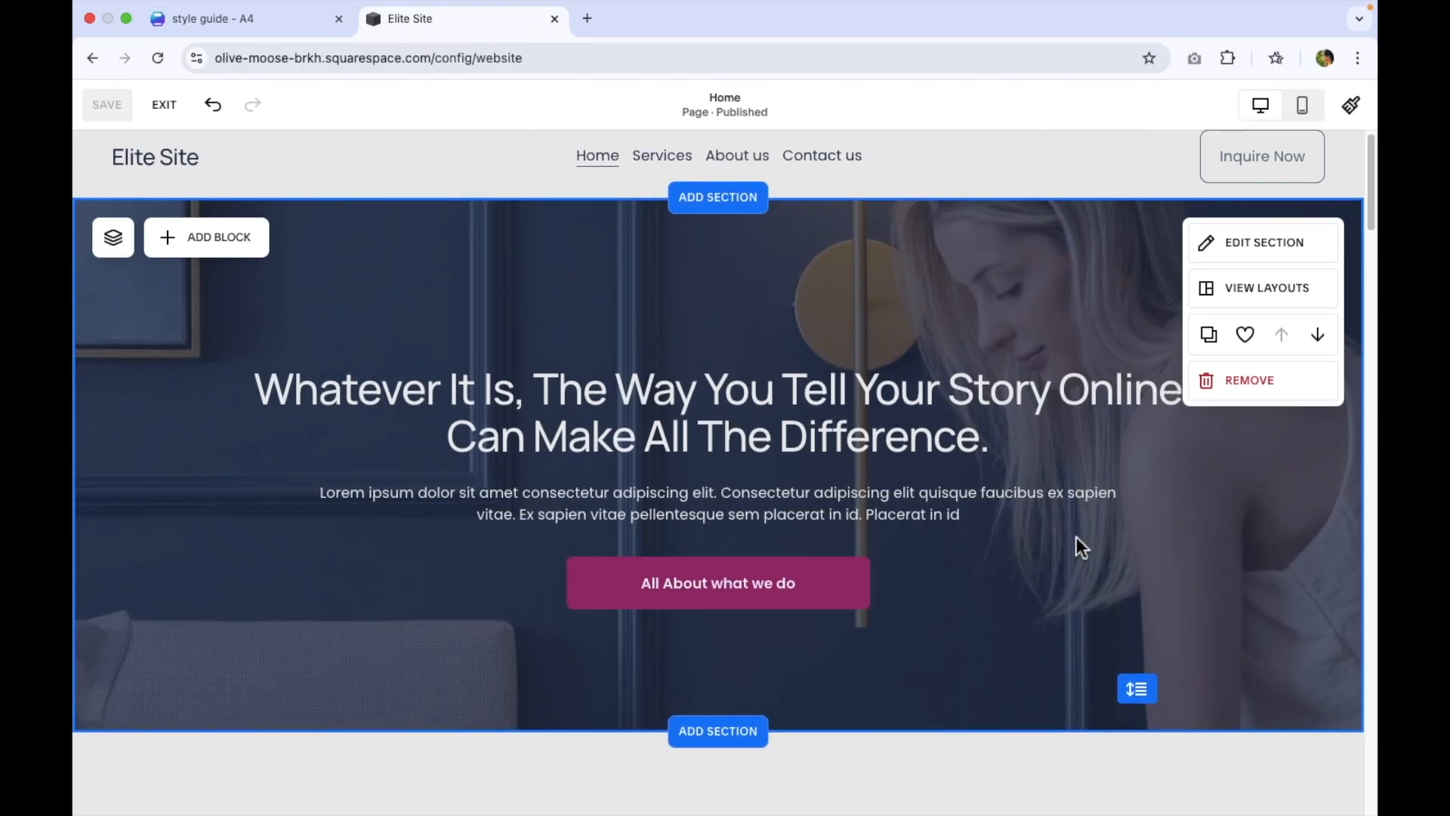
Start replacing the third Subject Heading card's image with a file uploaded from the computer
{"action": "scroll", "coordinate": [1078, 540], "scroll_direction": "down", "scroll_amount": 5}
{"action": "scroll", "coordinate": [1021, 512], "scroll_direction": "down", "scroll_amount": 5}
{"action": "scroll", "coordinate": [1023, 511], "scroll_direction": "down", "scroll_amount": 5}
{"action": "scroll", "coordinate": [1020, 512], "scroll_direction": "up", "scroll_amount": 6}
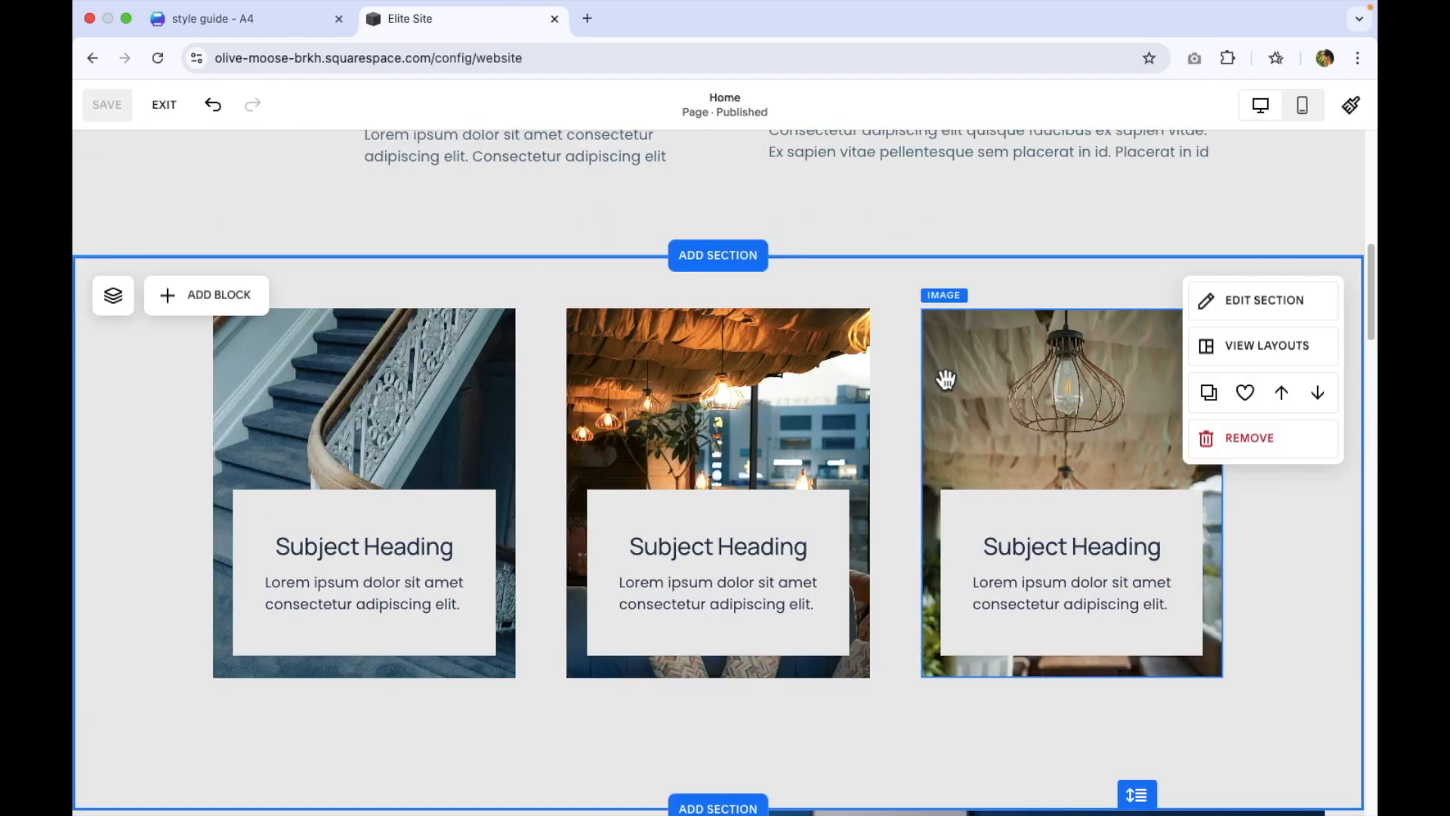
{"action": "left_click", "coordinate": [1019, 396]}
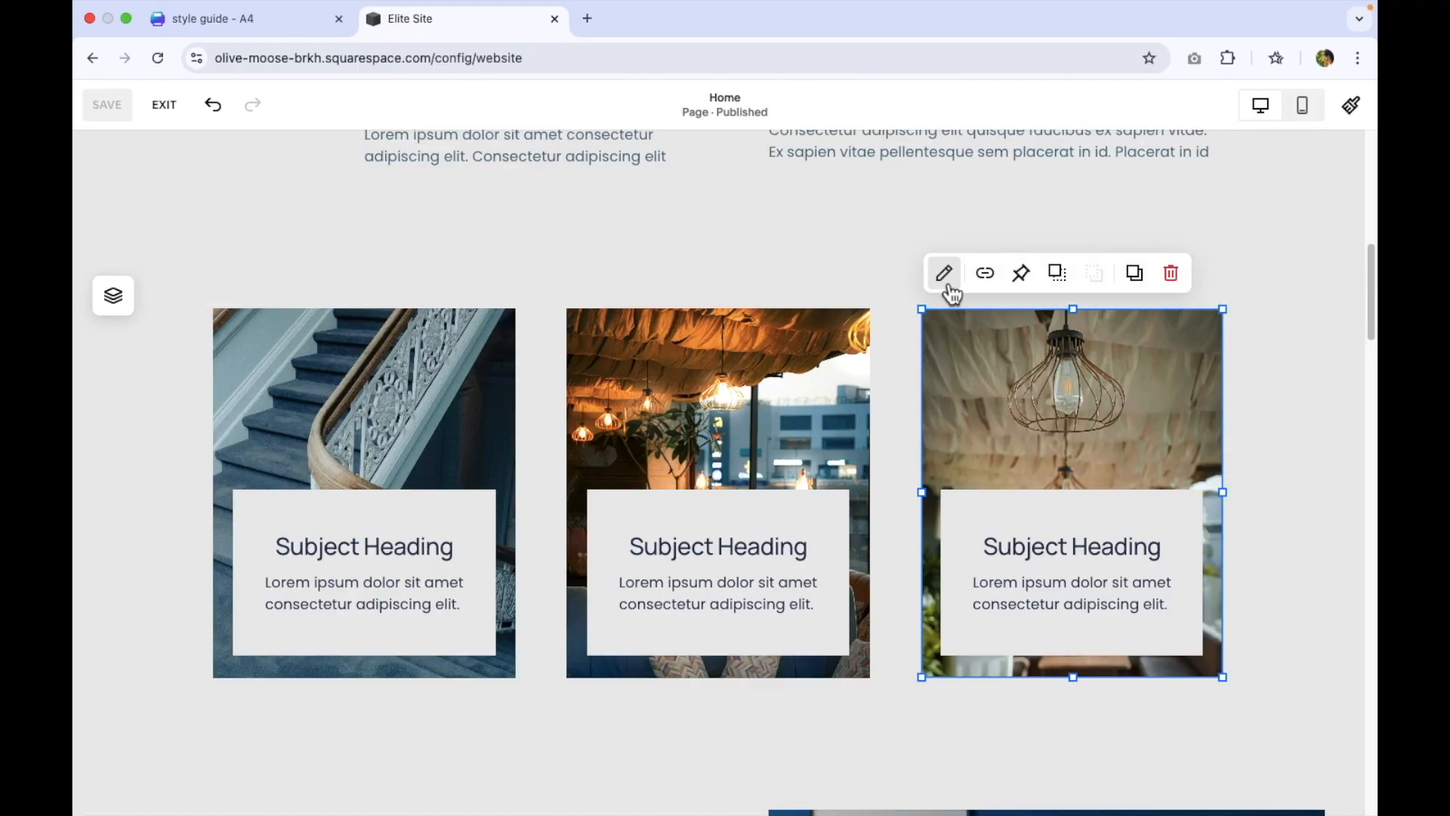
{"action": "left_click", "coordinate": [945, 283]}
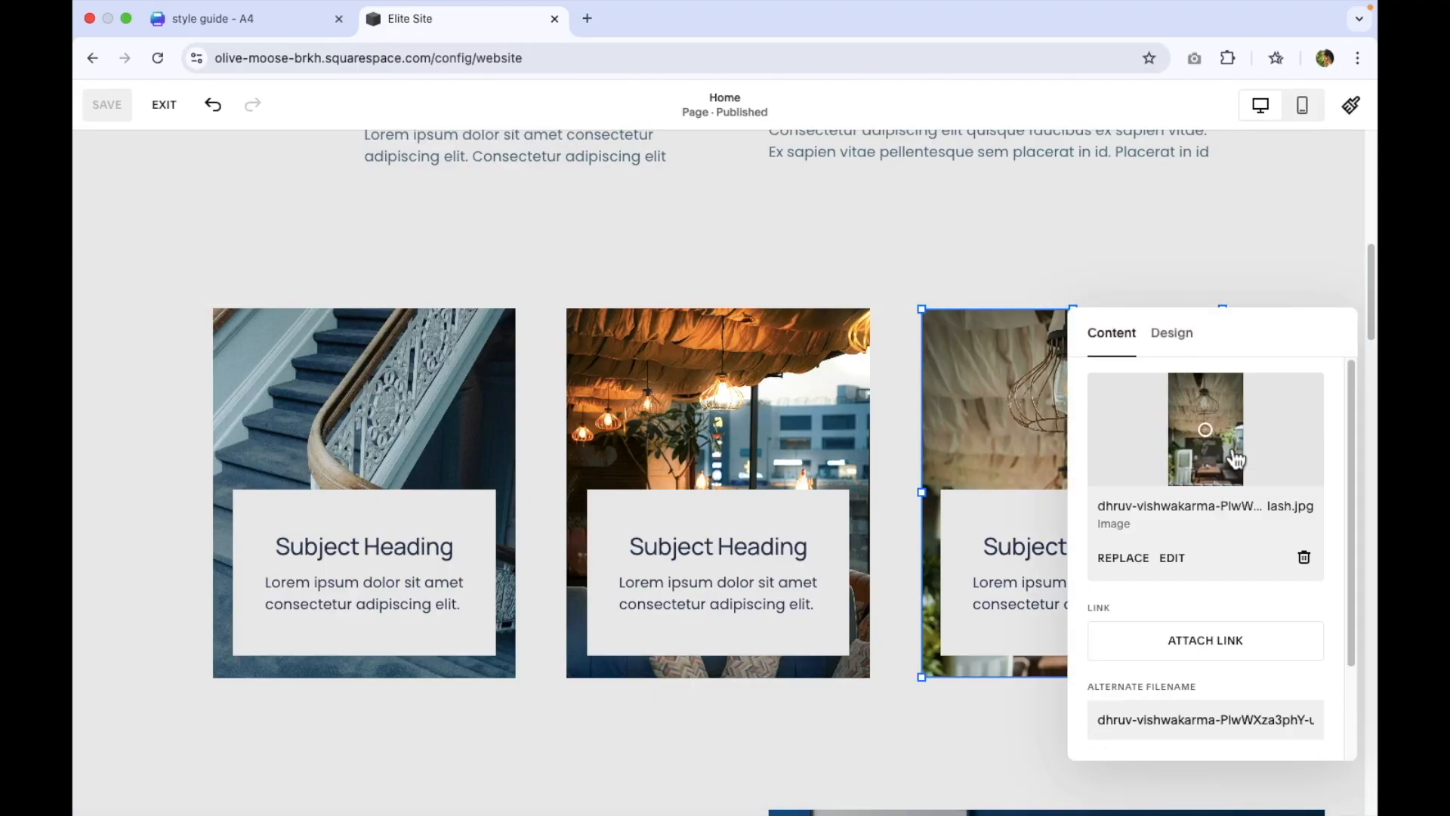
{"action": "left_click", "coordinate": [1130, 567]}
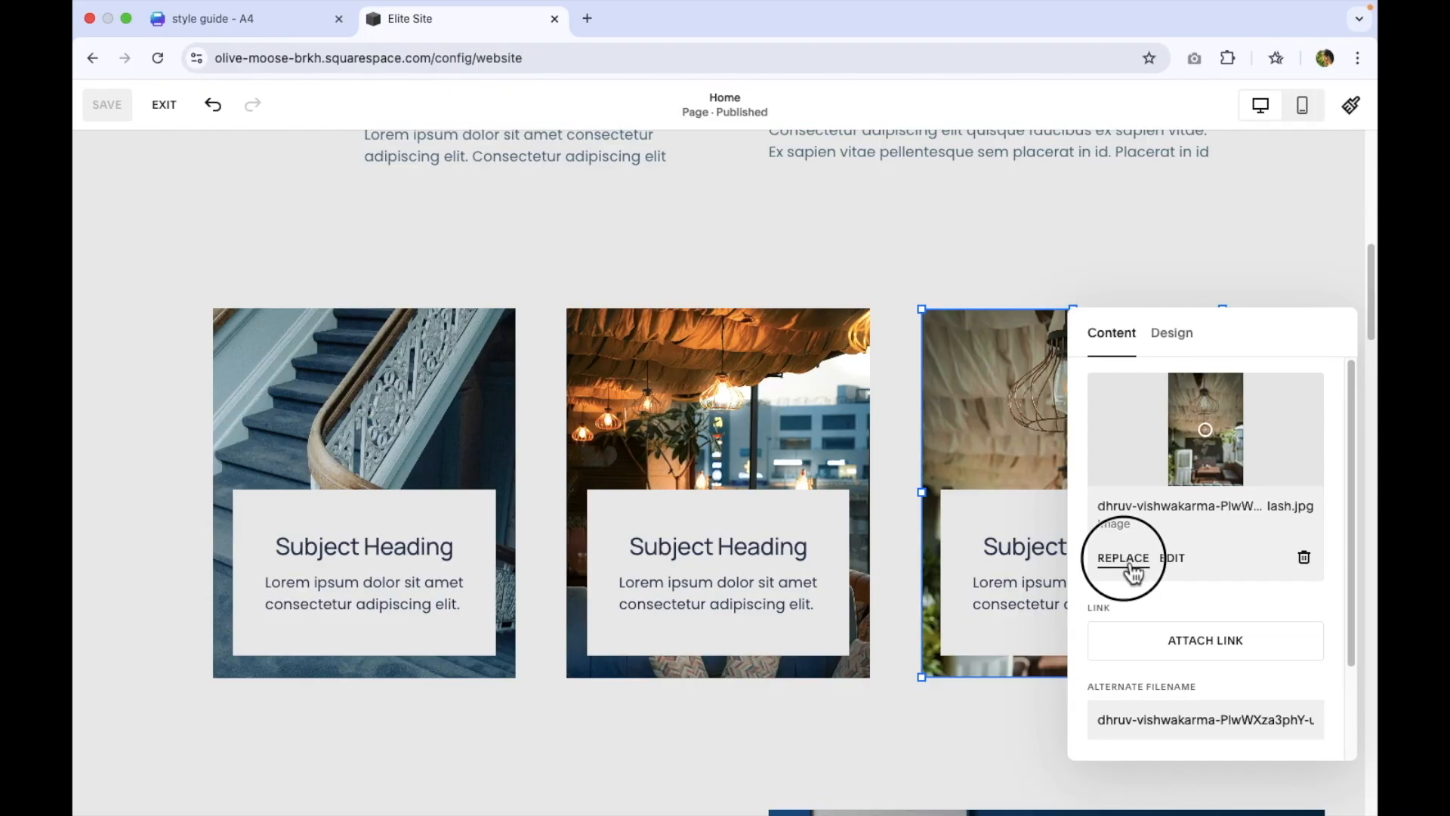
{"action": "left_click", "coordinate": [1198, 604]}
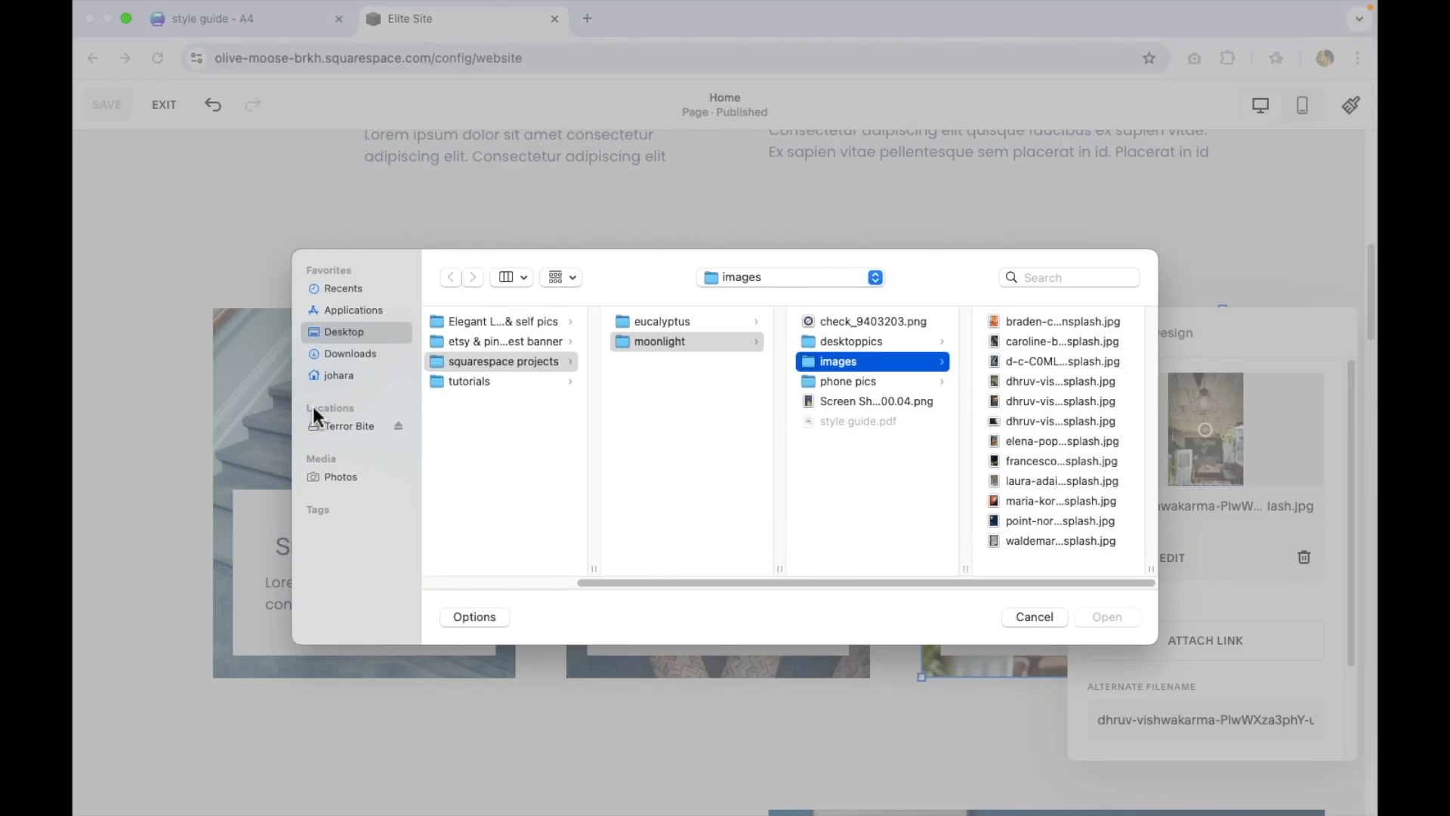
Upload the purple-lit metallic vase photo from the pics folder in Downloads
{"action": "left_click", "coordinate": [350, 354]}
{"action": "left_click", "coordinate": [464, 361]}
{"action": "left_click", "coordinate": [677, 325]}
{"action": "left_click", "coordinate": [670, 343]}
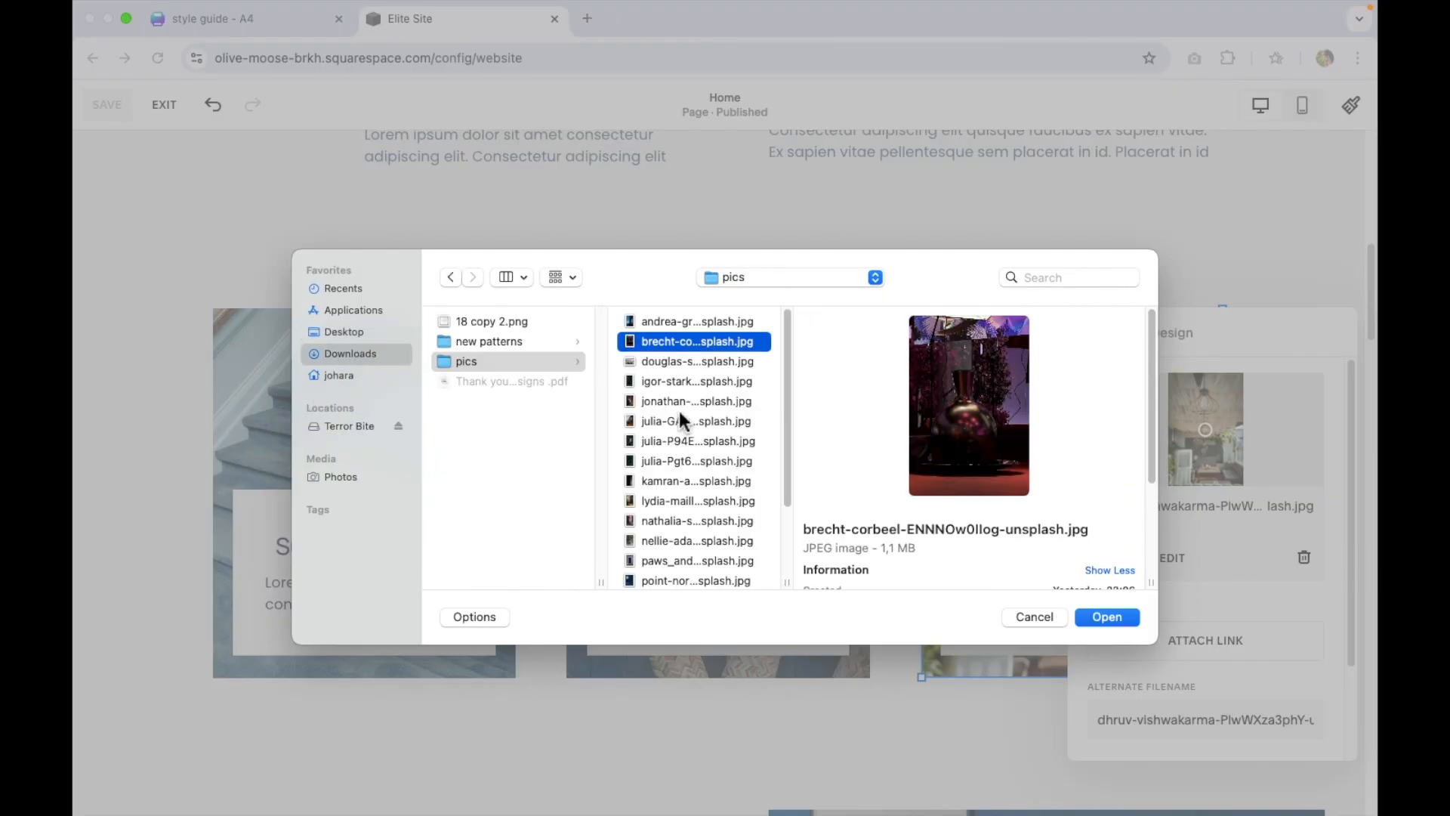
{"action": "left_click", "coordinate": [681, 401]}
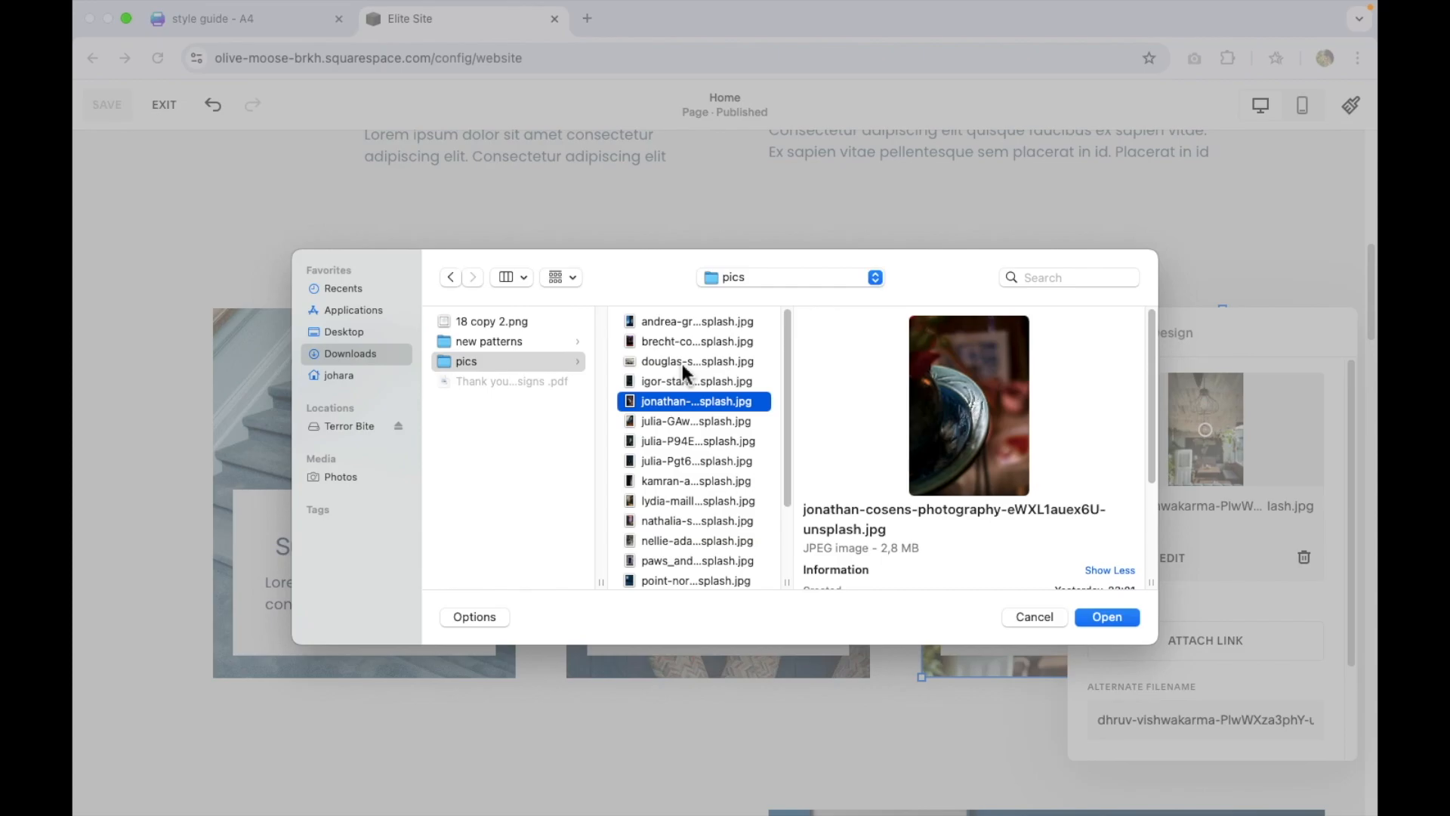
{"action": "left_click", "coordinate": [682, 364]}
{"action": "left_click", "coordinate": [689, 352]}
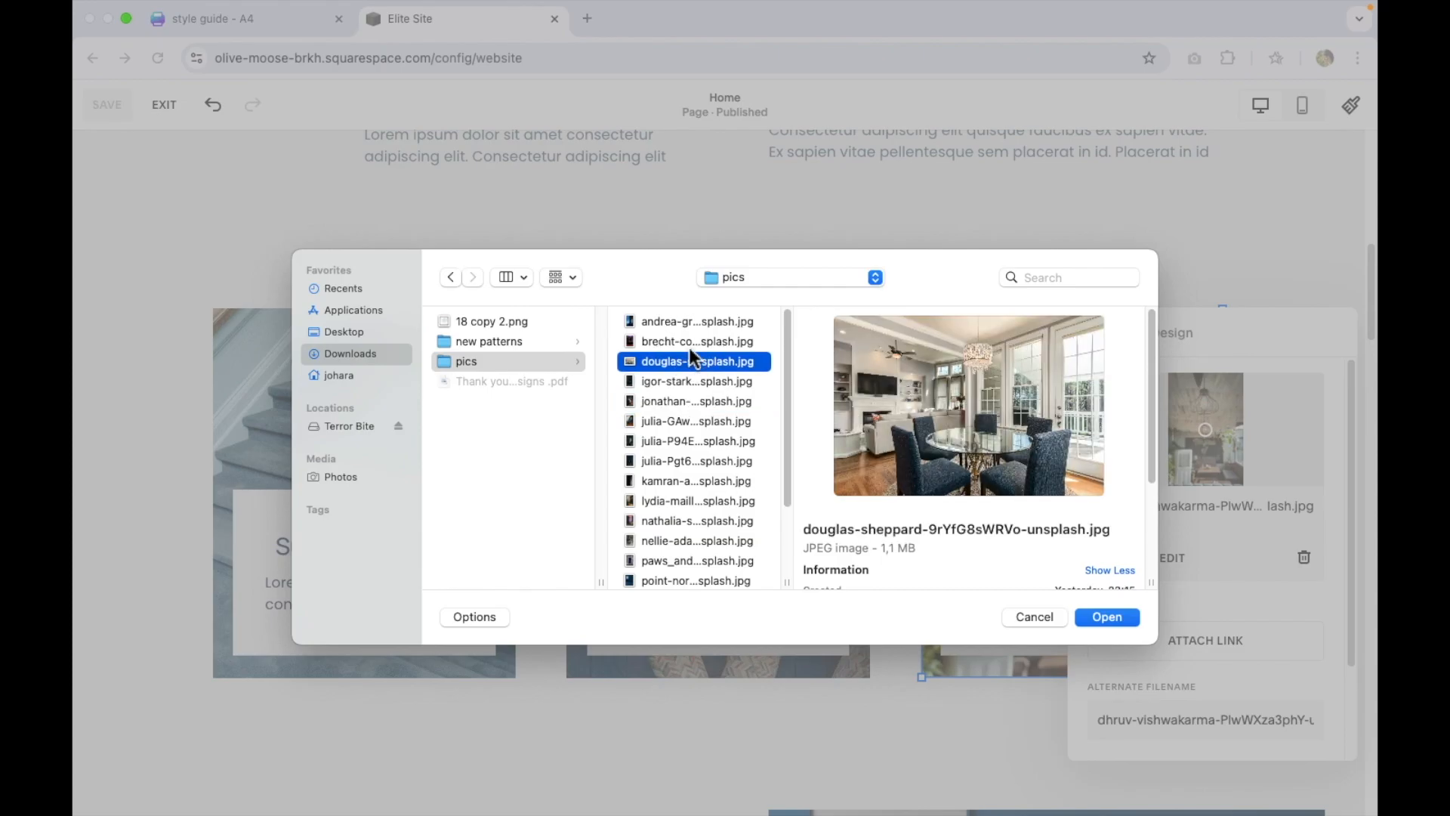
{"action": "double_click", "coordinate": [692, 343]}
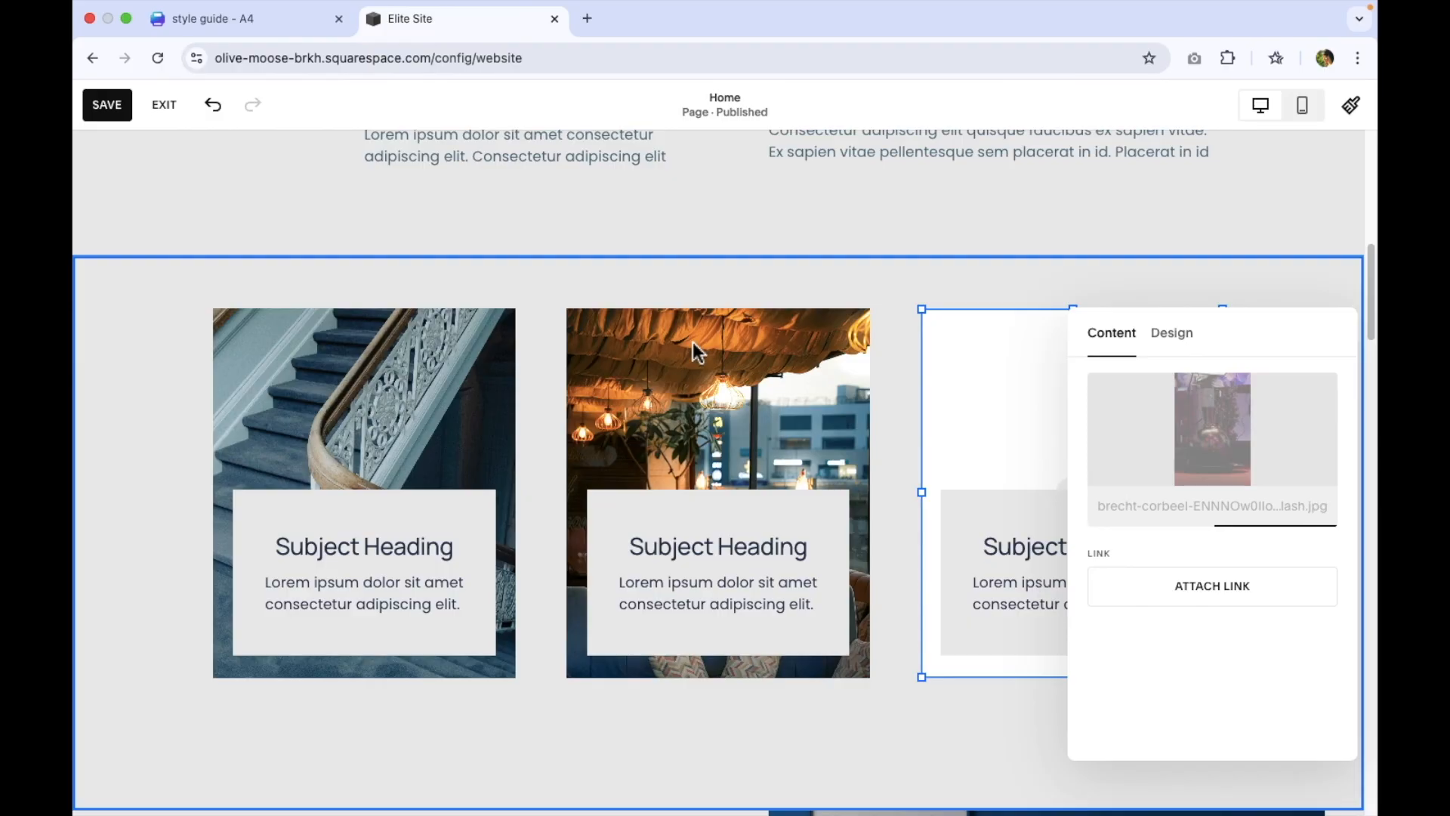
Move the image settings away from the third card and set the vase photo's focal point in its upper part
{"action": "left_click_drag", "start_coordinate": [1253, 330], "coordinate": [735, 306]}
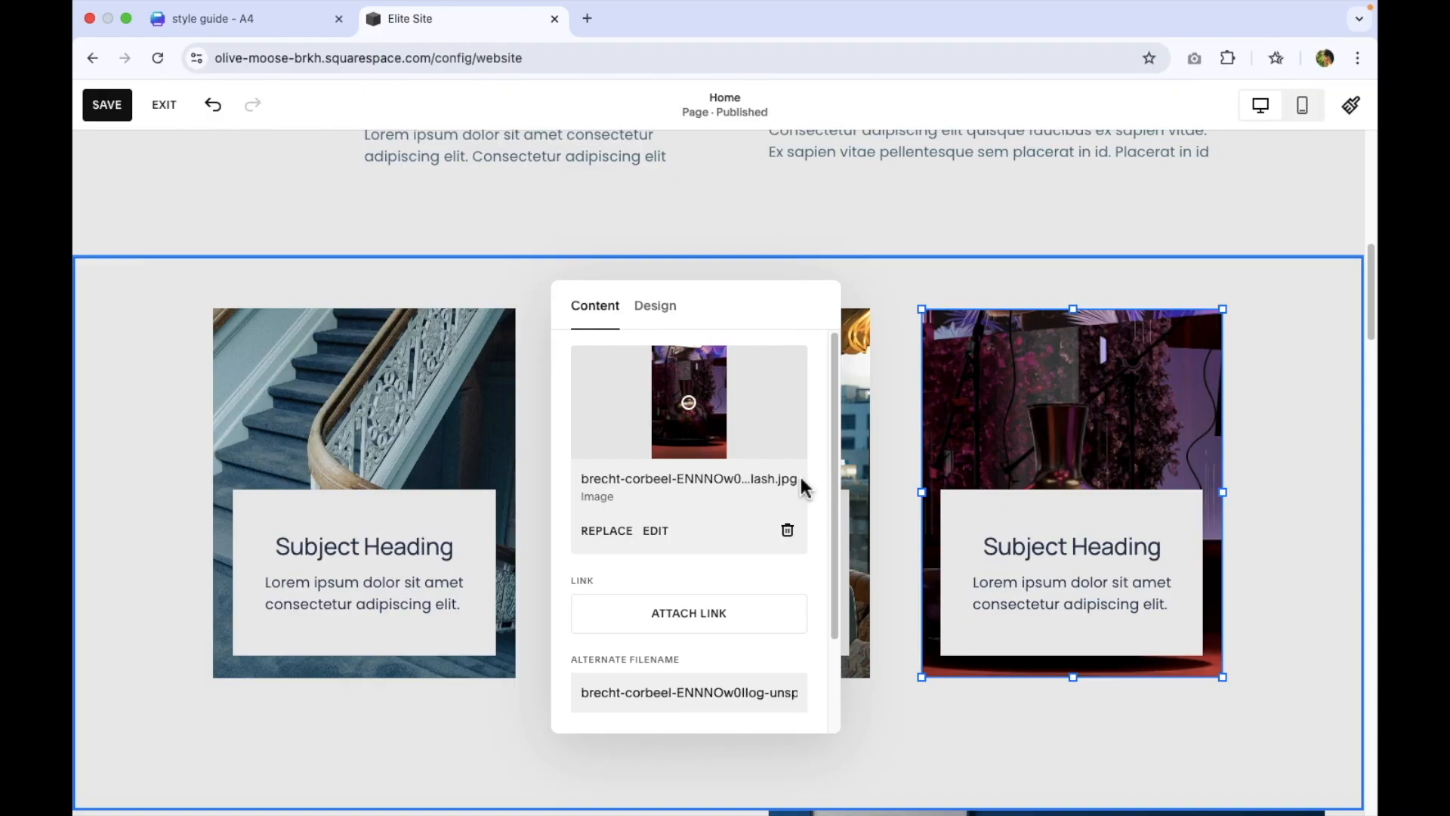
{"action": "left_click", "coordinate": [698, 380]}
{"action": "left_click", "coordinate": [698, 378]}
{"action": "left_click", "coordinate": [685, 363]}
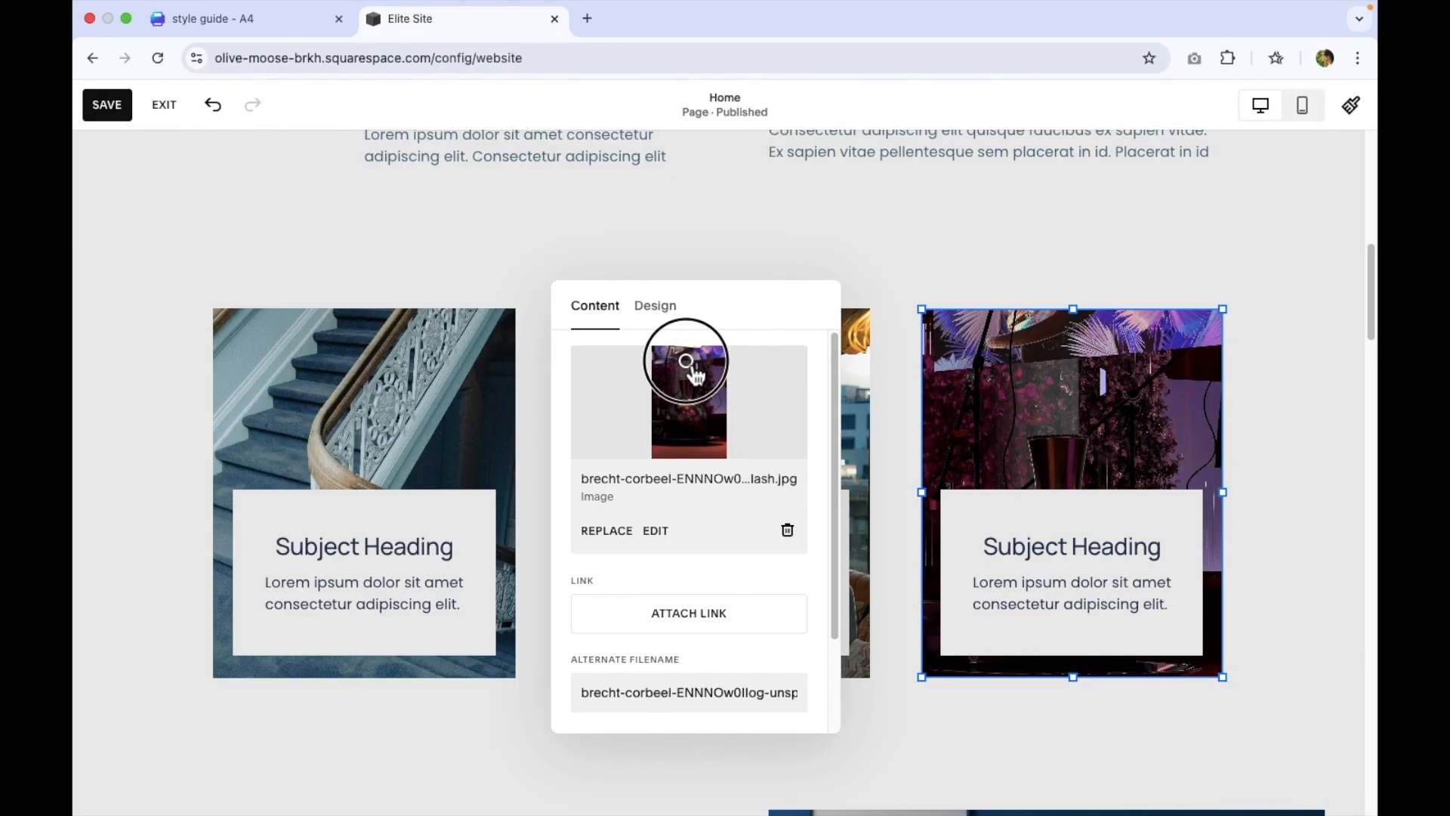
{"action": "left_click", "coordinate": [684, 385]}
{"action": "left_click", "coordinate": [688, 402]}
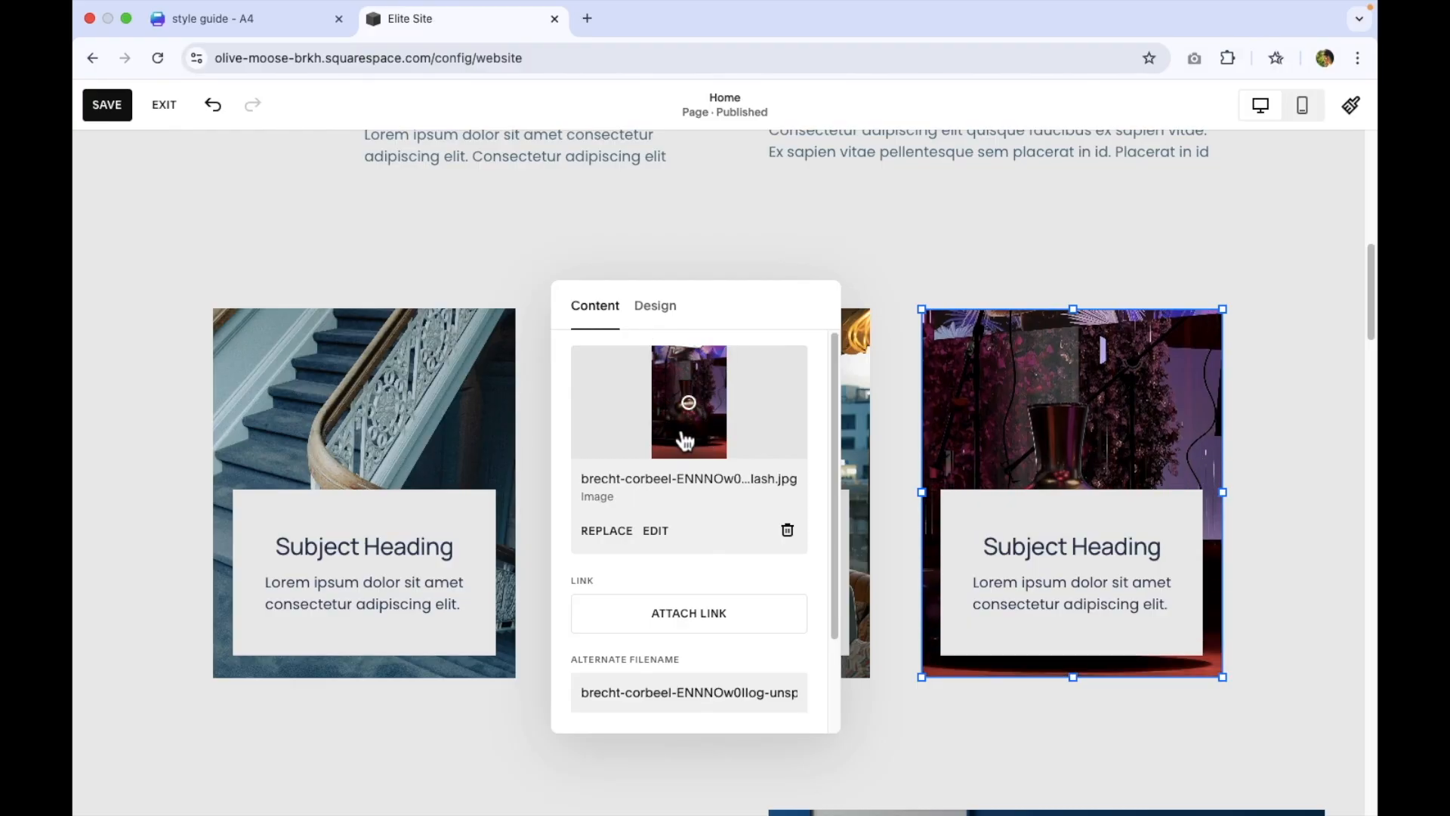
{"action": "left_click", "coordinate": [674, 424]}
{"action": "left_click", "coordinate": [713, 440]}
{"action": "left_click", "coordinate": [717, 388]}
{"action": "left_click", "coordinate": [685, 432]}
{"action": "left_click", "coordinate": [688, 373]}
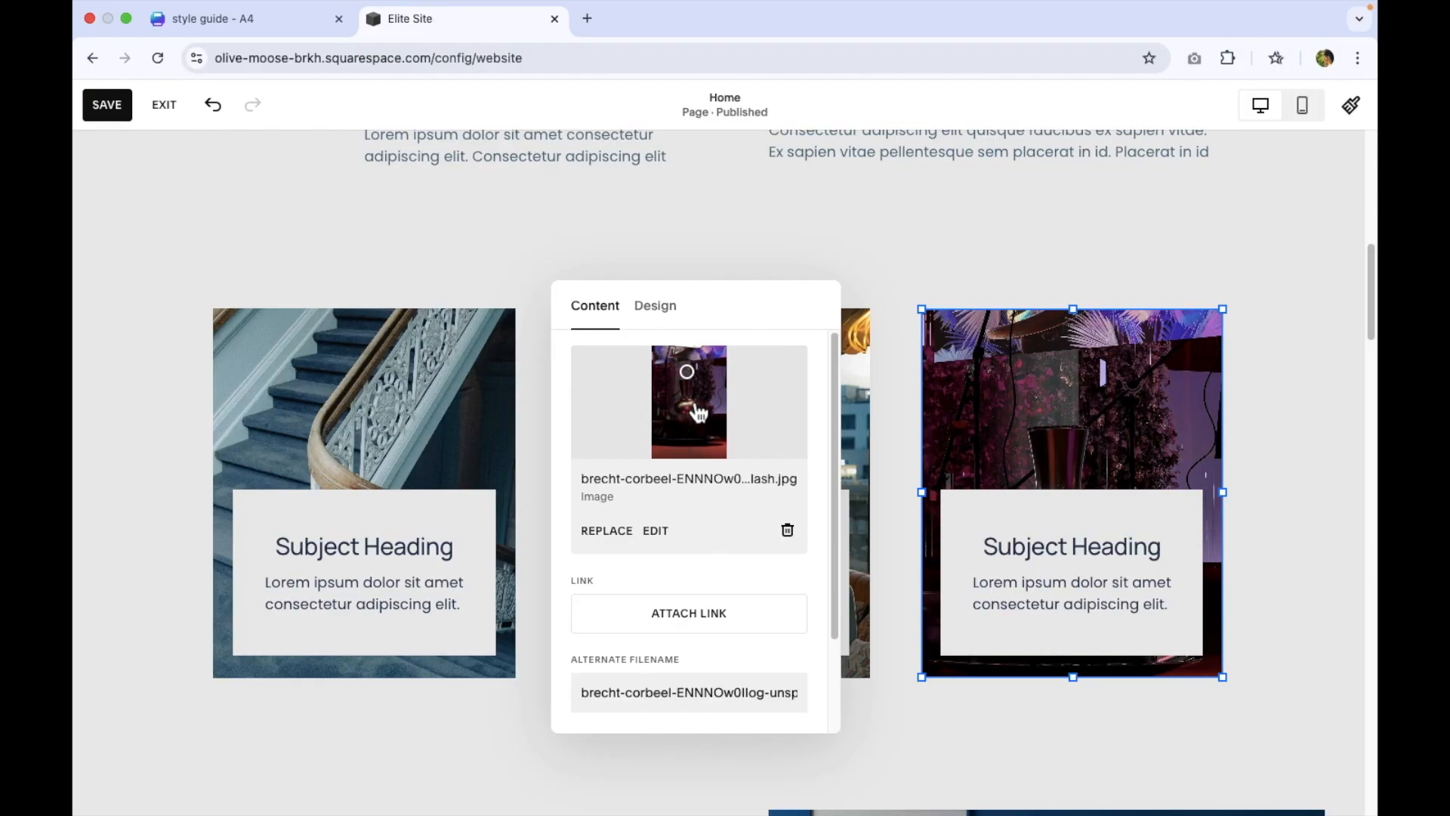
Crop the vase photo at the original ratio, trimming the lower part and sides, and permanently save the edited image
{"action": "left_click", "coordinate": [655, 531]}
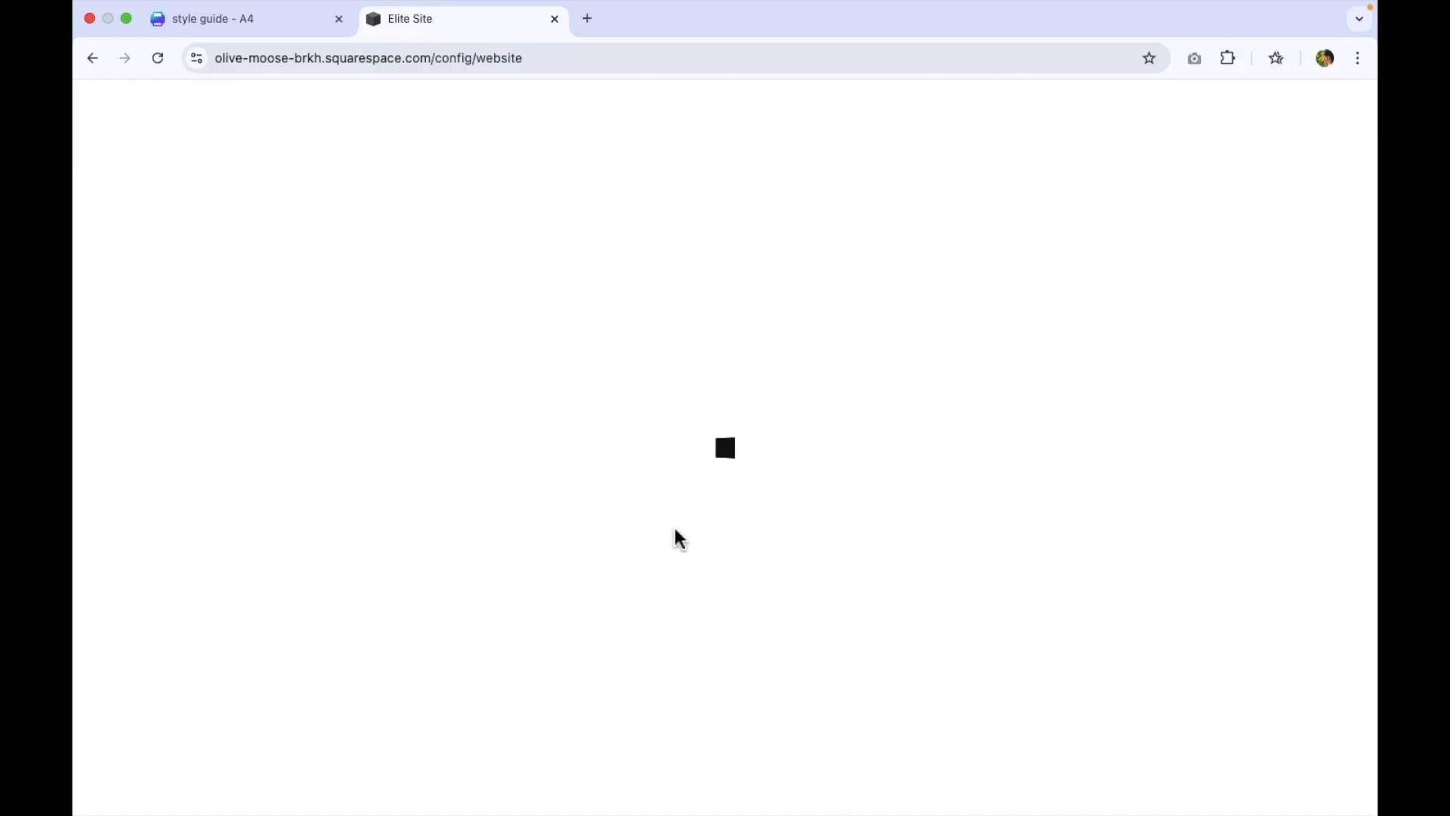
{"action": "mouse_move", "coordinate": [1257, 250]}
{"action": "left_mouse_down"}
{"action": "mouse_move", "coordinate": [1292, 249]}
{"action": "mouse_move", "coordinate": [1223, 245]}
{"action": "mouse_move", "coordinate": [1251, 247]}
{"action": "left_mouse_up"}
{"action": "left_click", "coordinate": [1310, 112]}
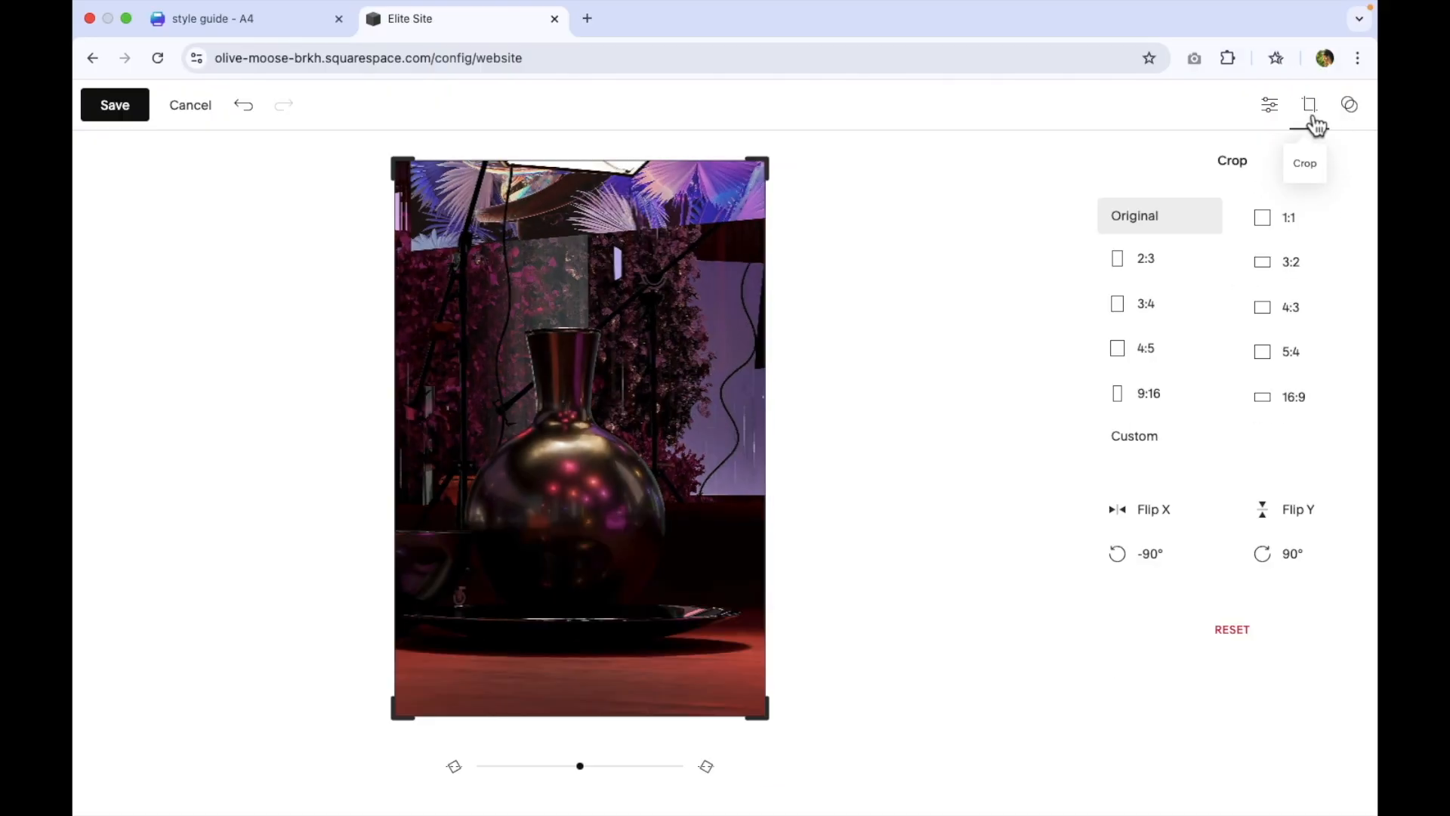
{"action": "left_click_drag", "start_coordinate": [764, 723], "coordinate": [758, 589]}
{"action": "left_click_drag", "start_coordinate": [638, 494], "coordinate": [655, 489]}
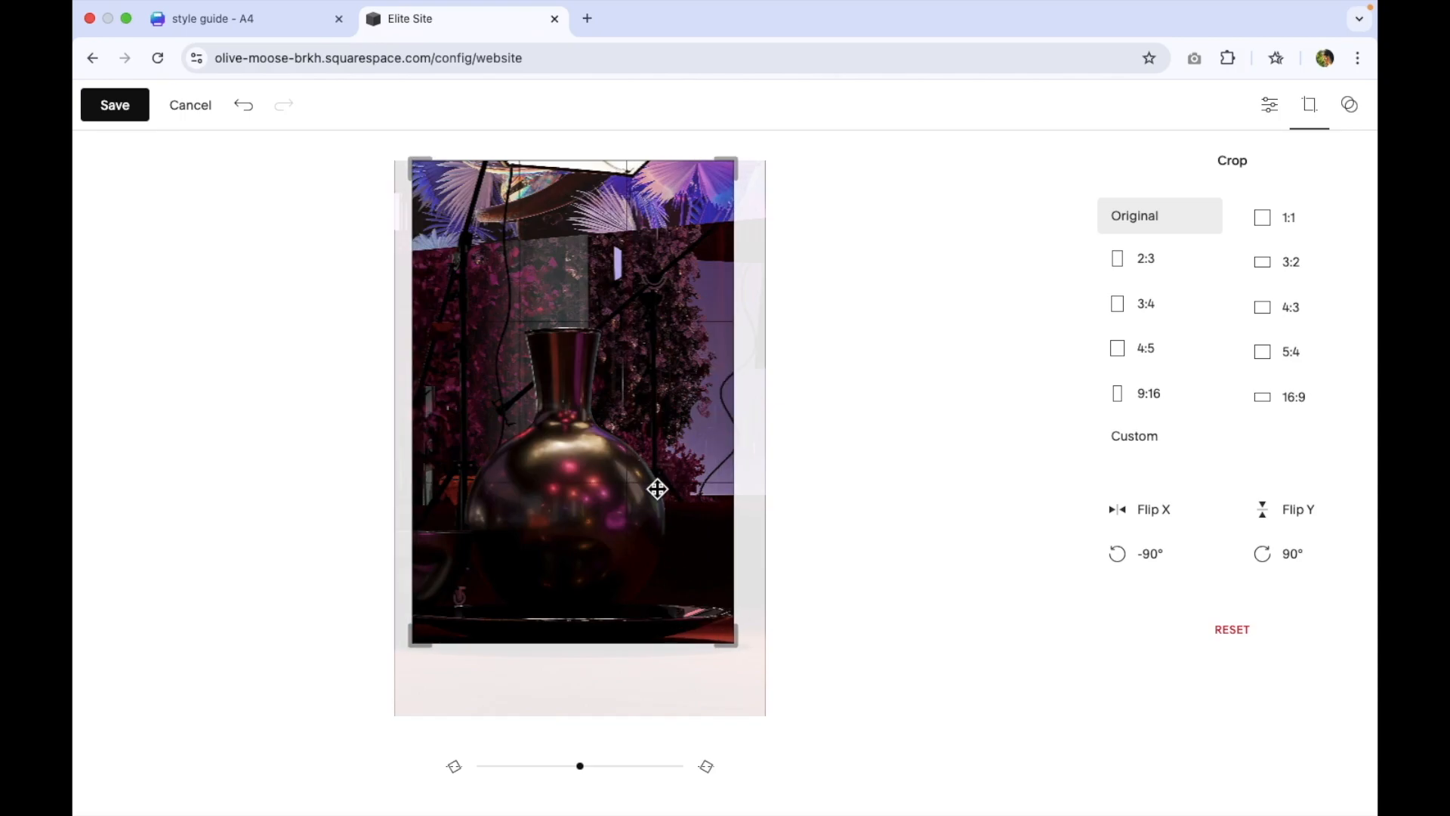
{"action": "left_click", "coordinate": [119, 115]}
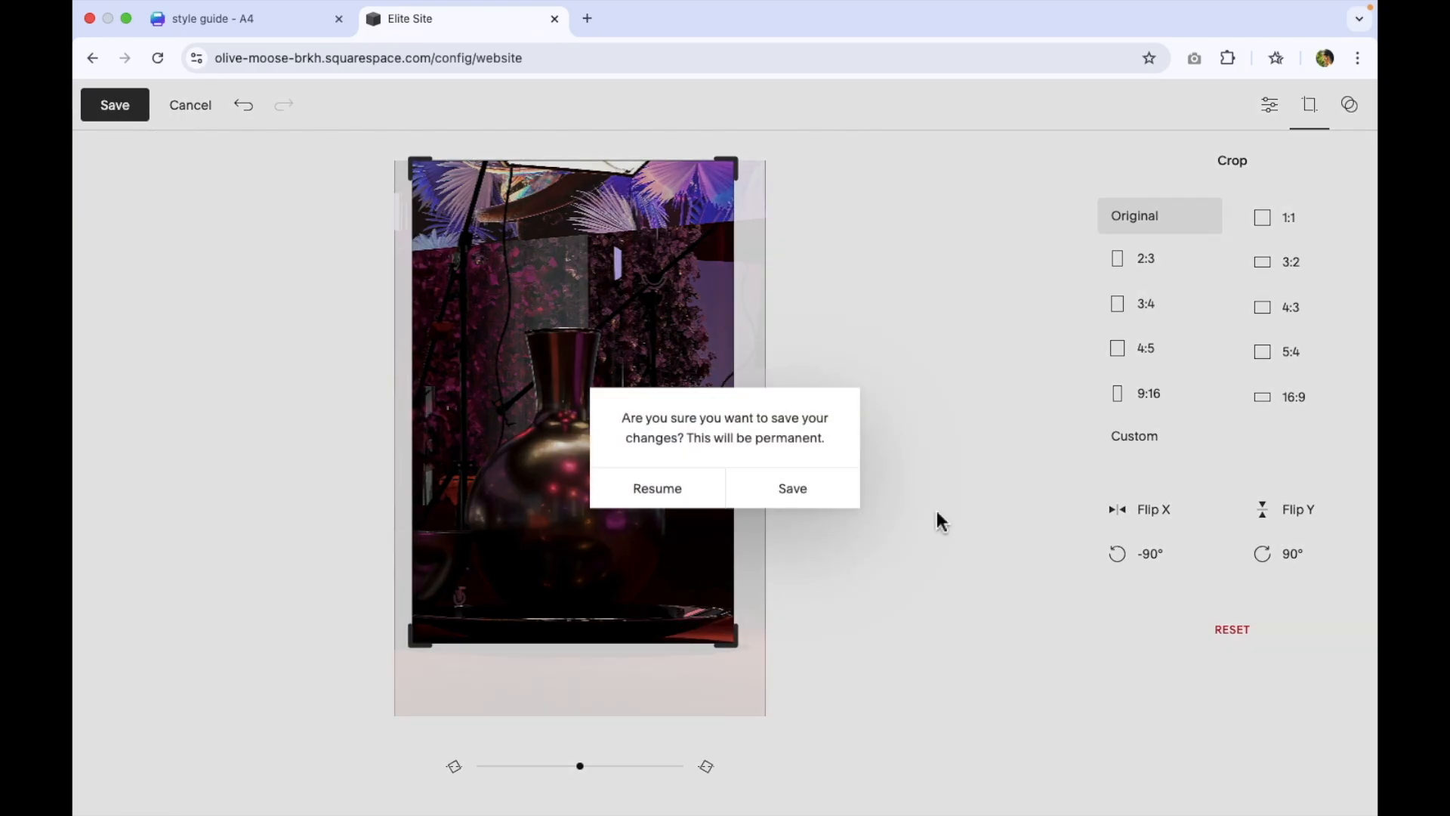
{"action": "left_click", "coordinate": [801, 500]}
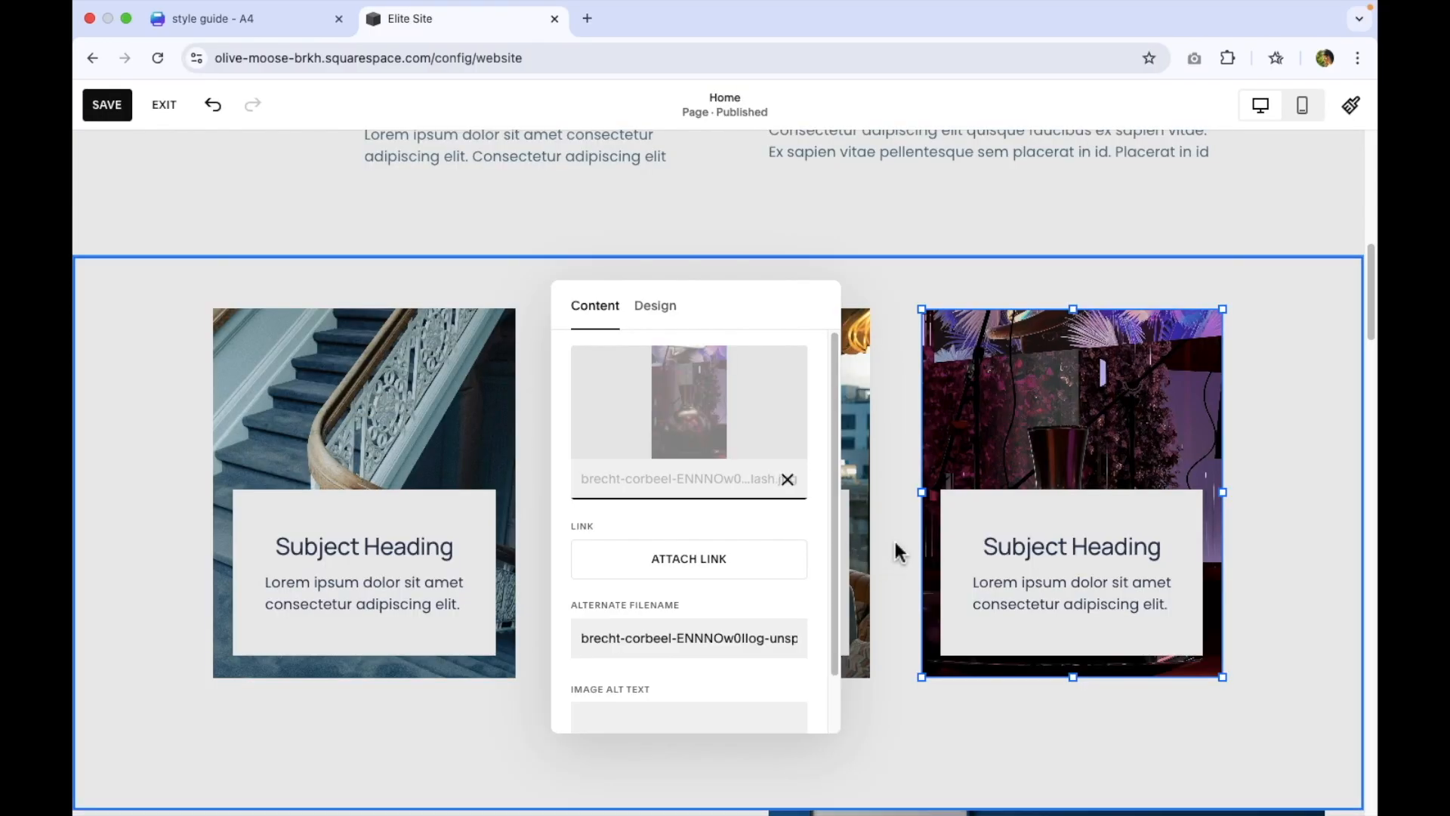
{"action": "left_click", "coordinate": [898, 536]}
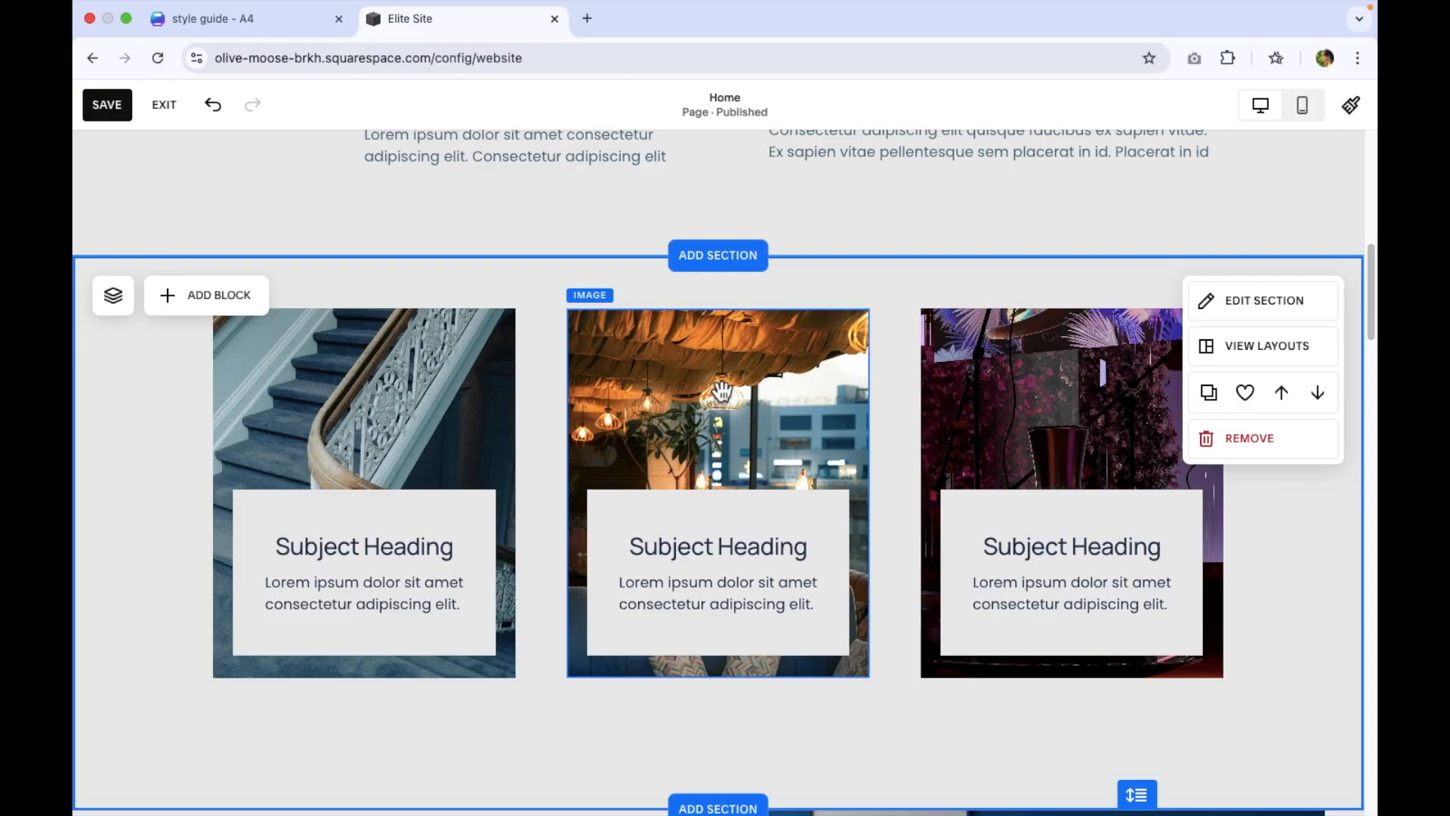
Replace the hero section's background image with the blue textured pattern photo from the pics folder
{"action": "scroll", "coordinate": [721, 389], "scroll_direction": "up", "scroll_amount": 10}
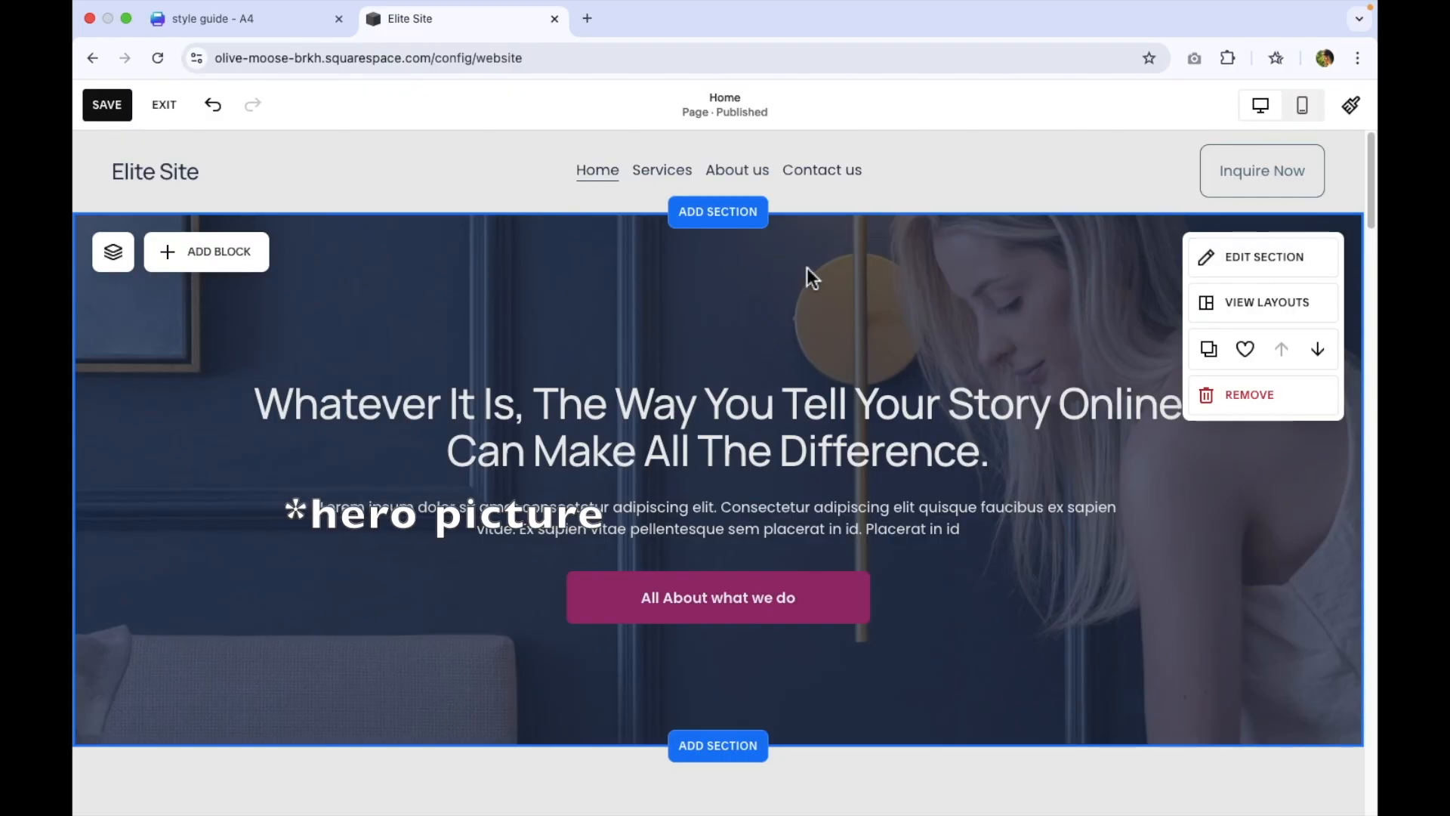
{"action": "left_click", "coordinate": [809, 266]}
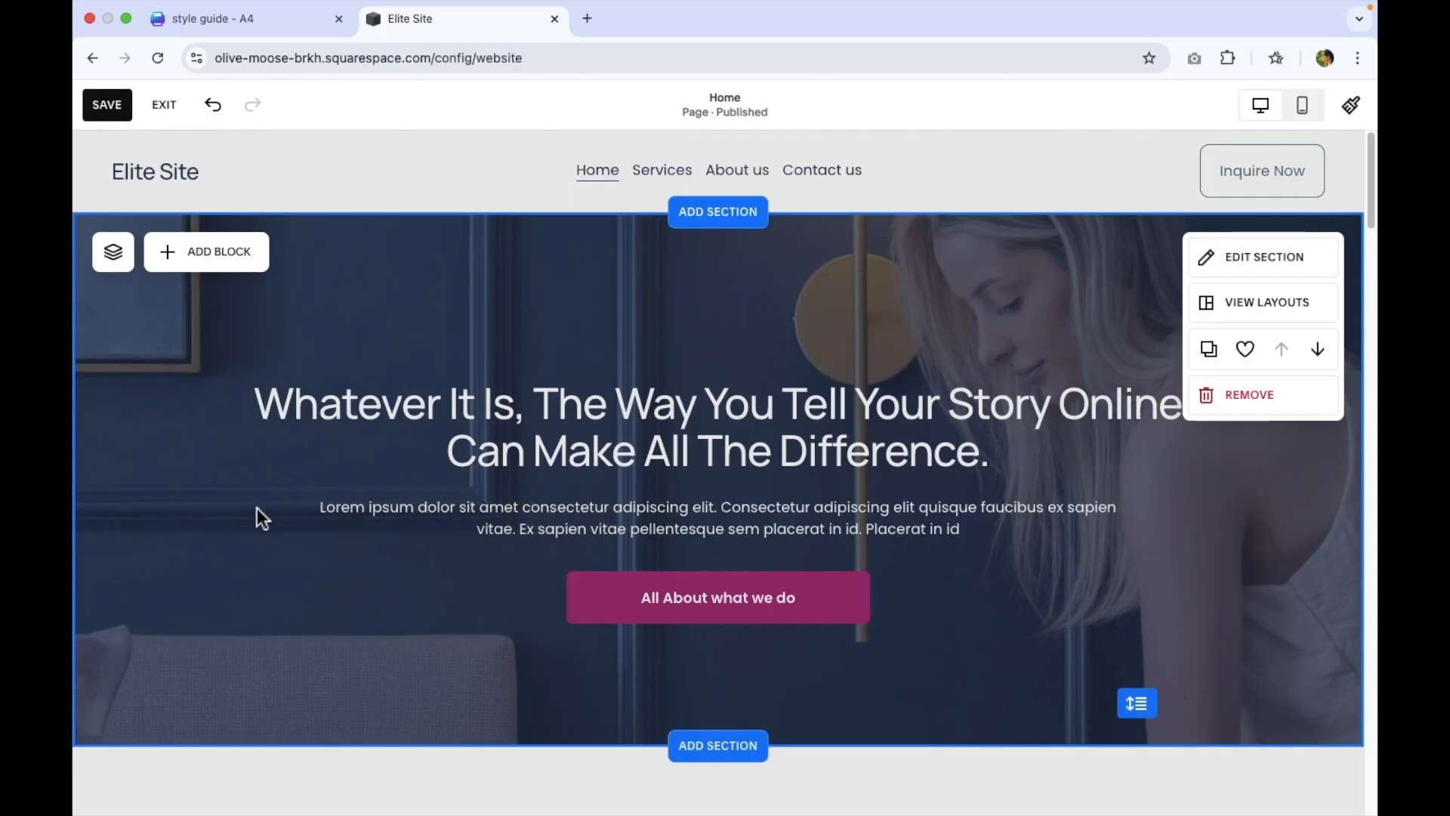
{"action": "left_click", "coordinate": [1228, 260]}
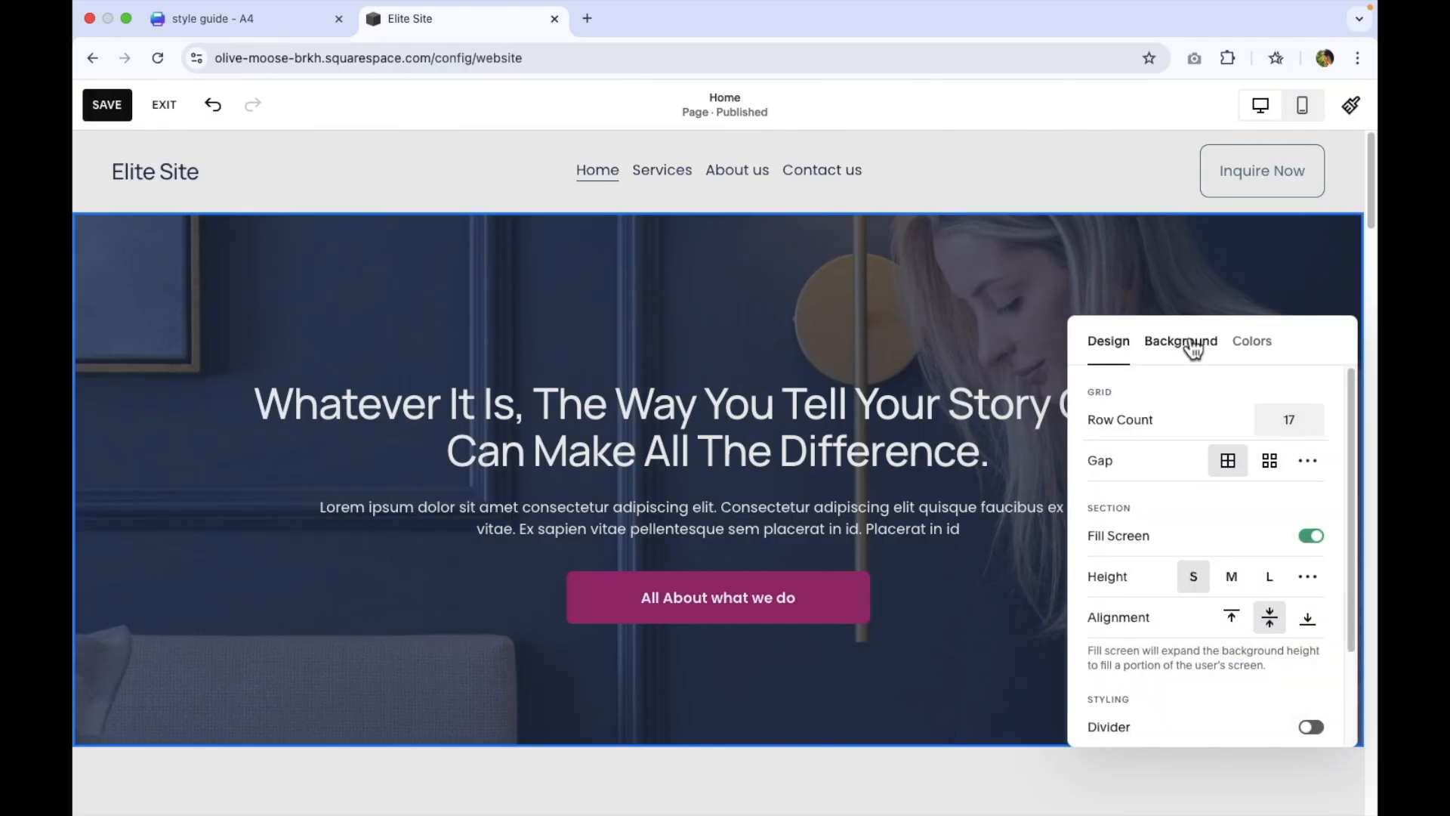
{"action": "left_click", "coordinate": [1193, 347]}
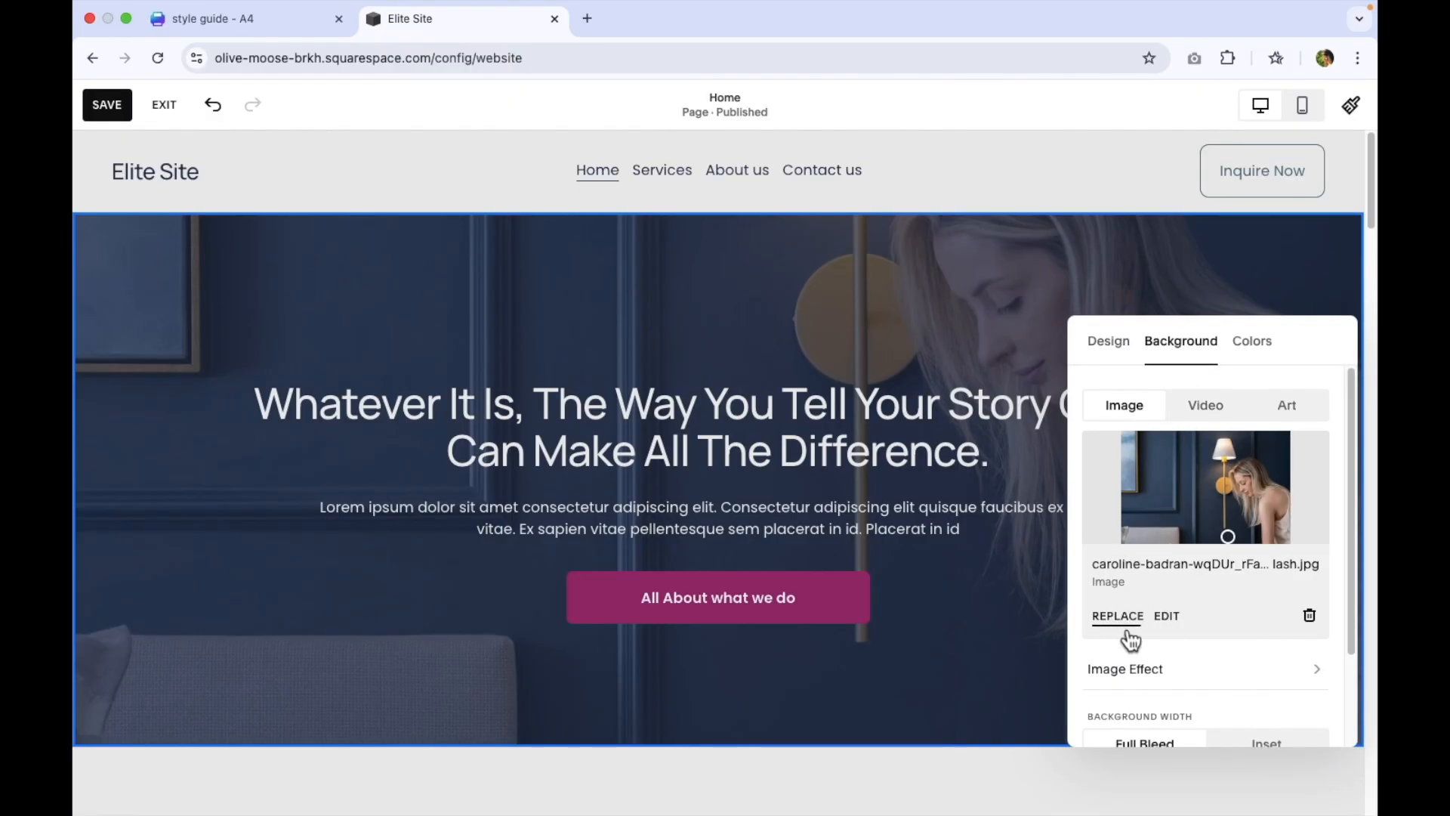
{"action": "left_click", "coordinate": [1119, 616]}
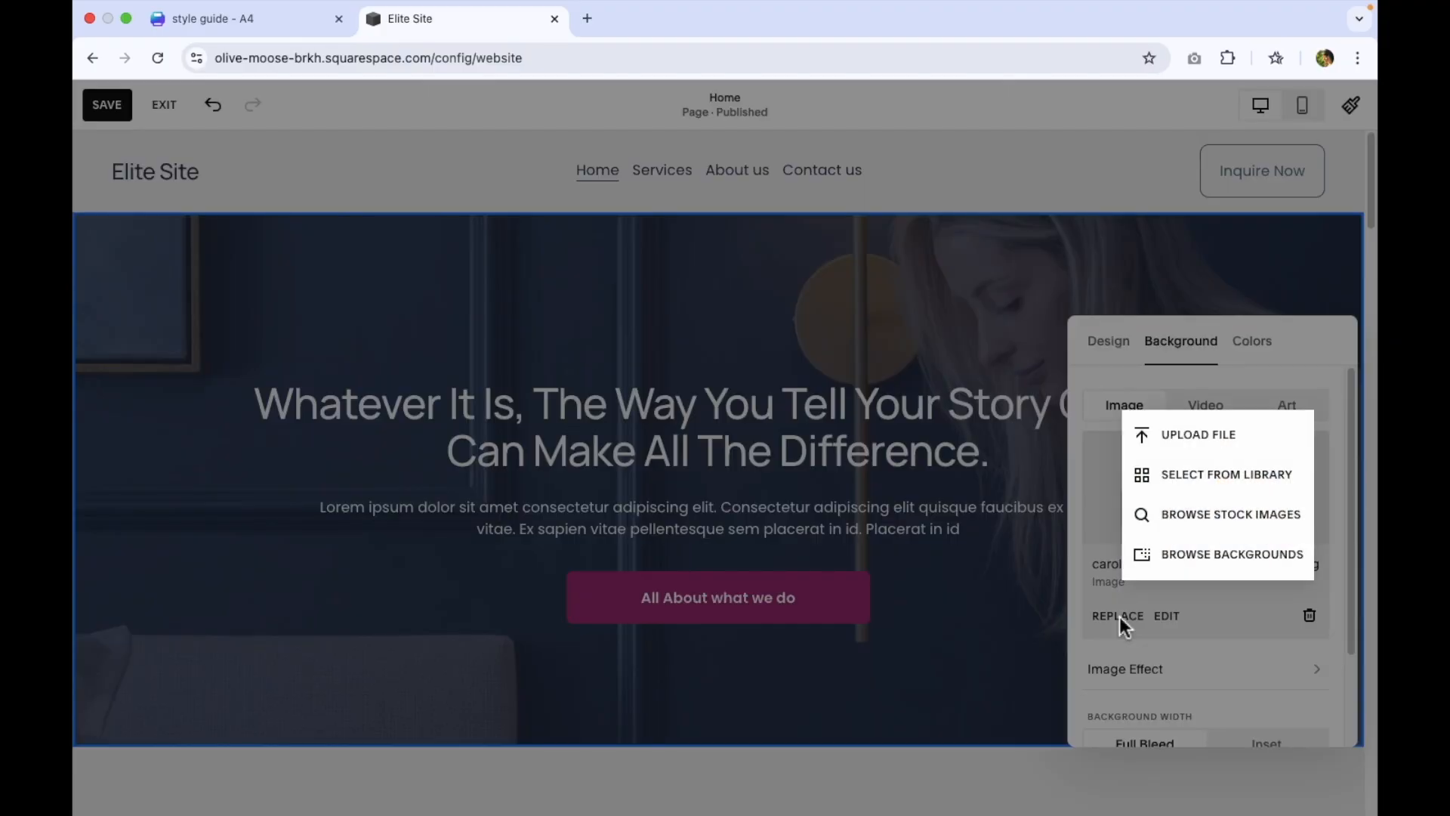
{"action": "left_click", "coordinate": [1172, 434]}
{"action": "left_click", "coordinate": [507, 436]}
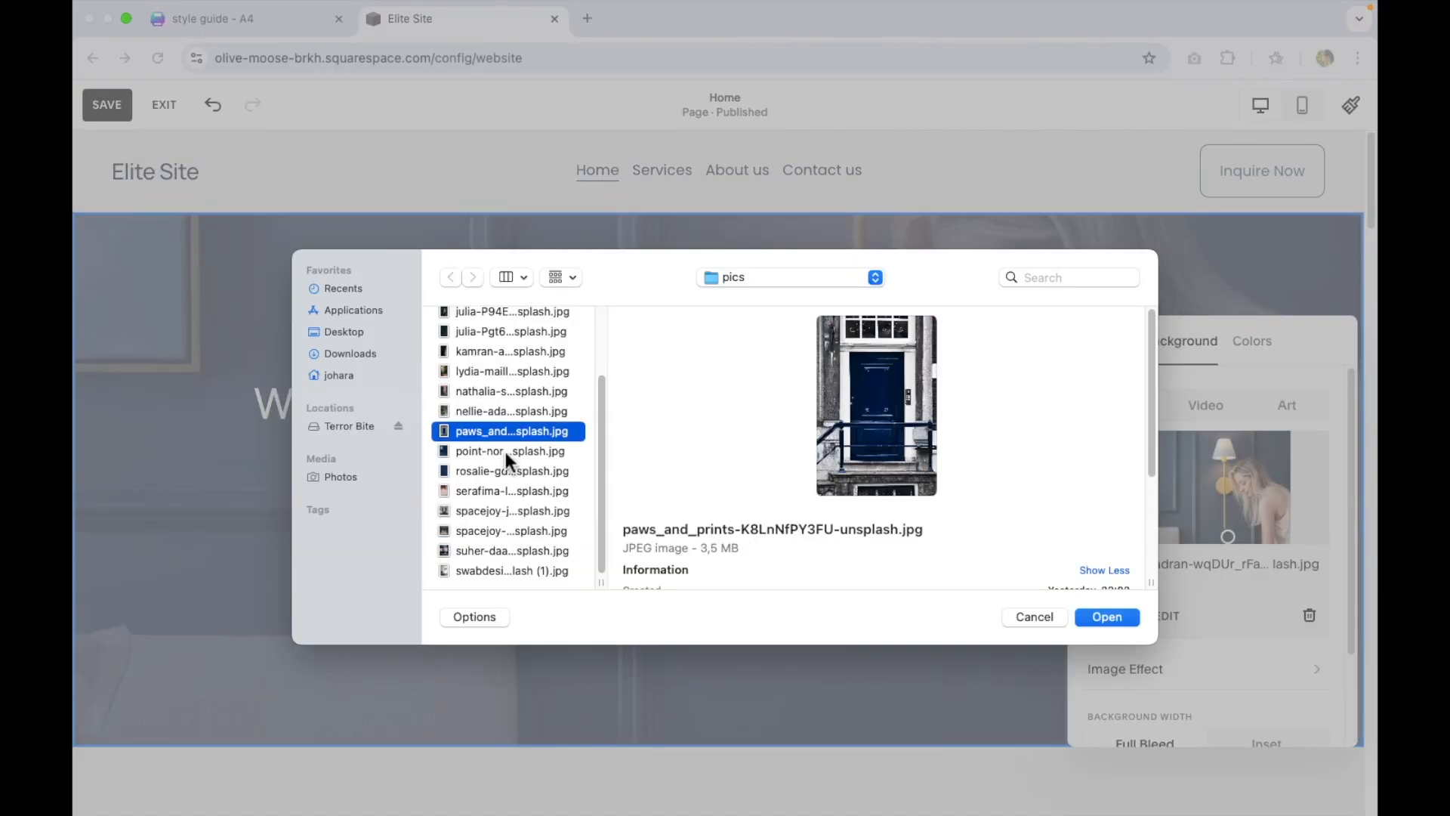
{"action": "left_click", "coordinate": [505, 452]}
{"action": "left_click", "coordinate": [508, 474]}
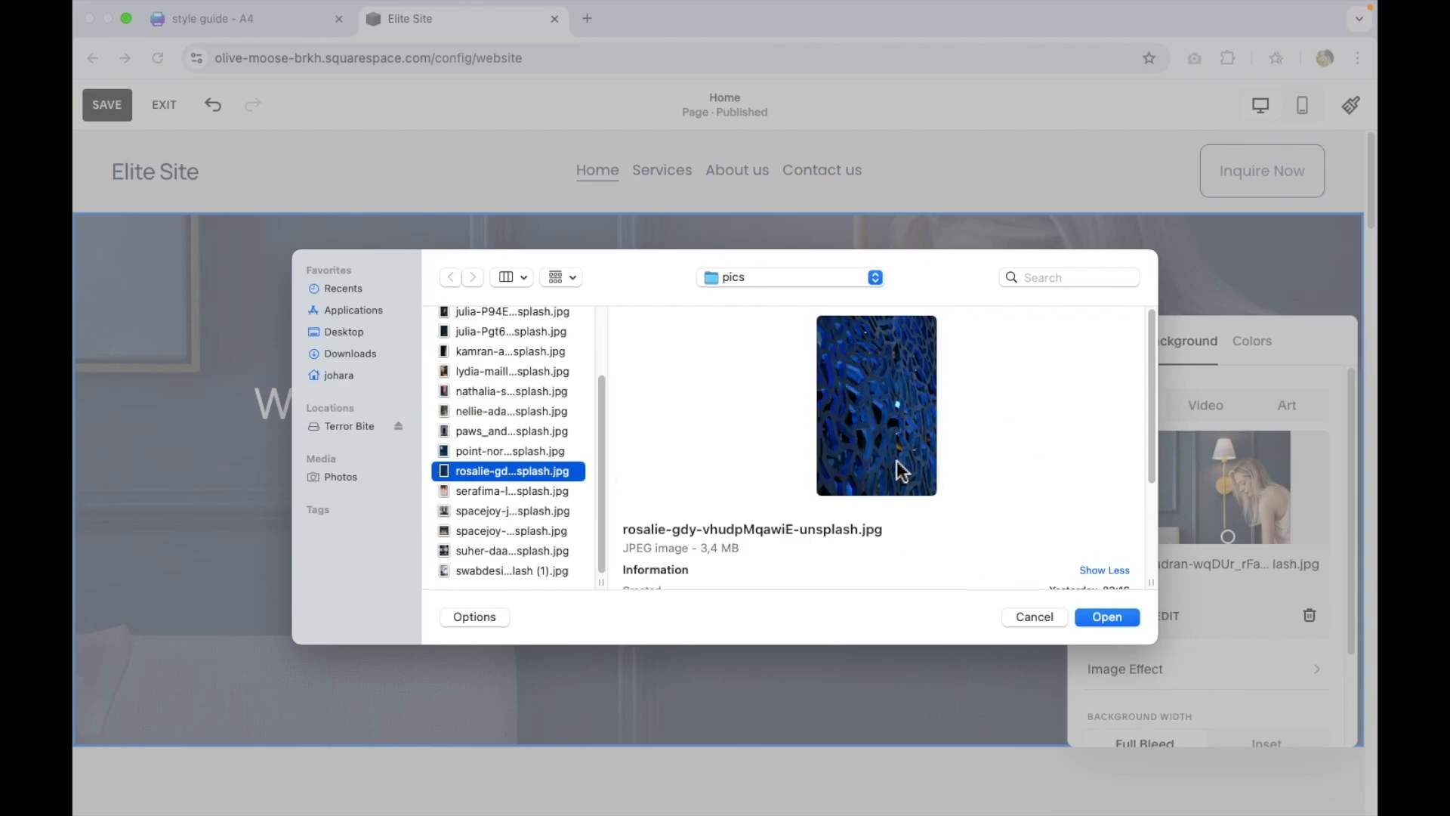
{"action": "left_click", "coordinate": [1107, 616]}
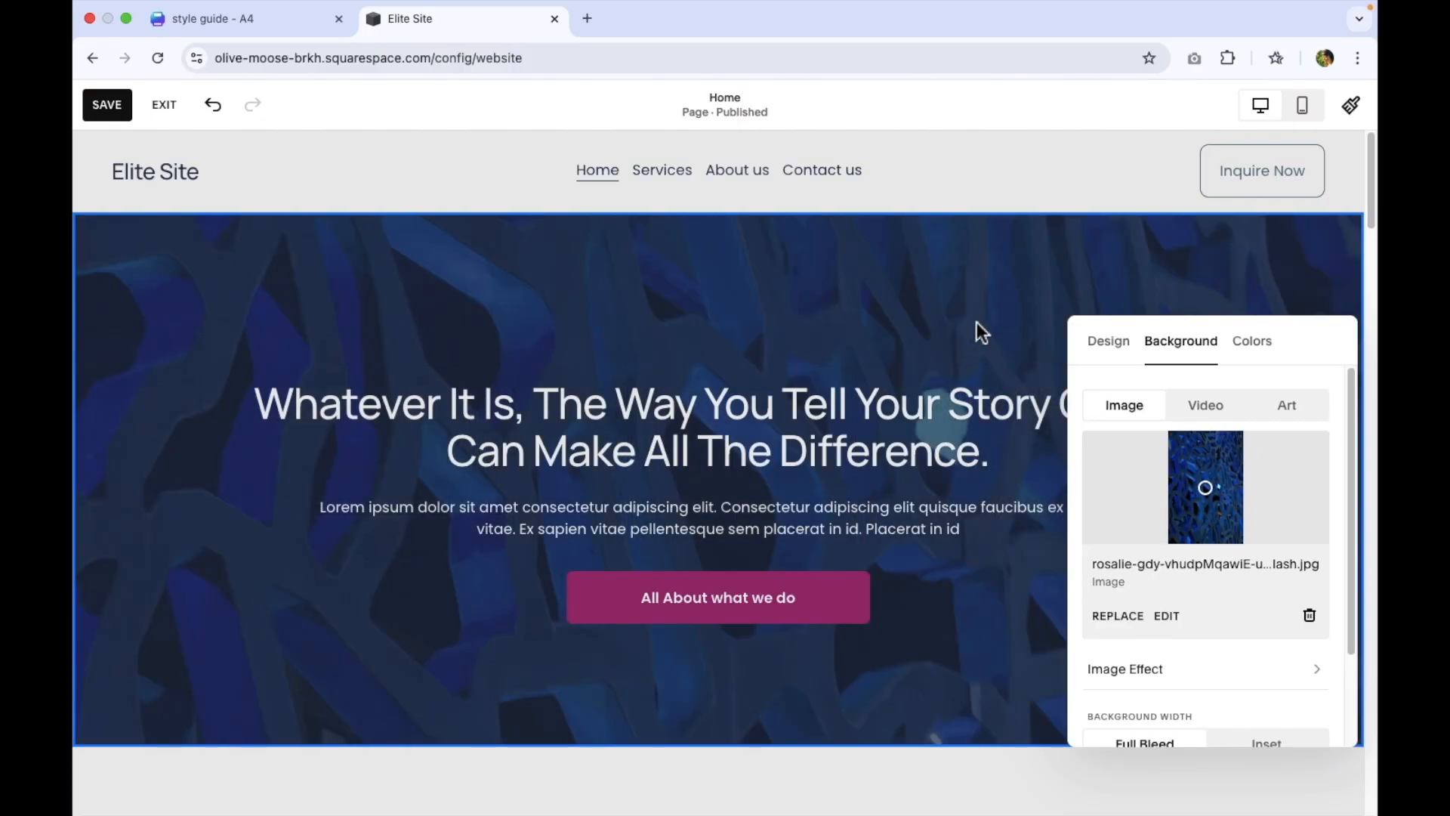
Adjust the overlay opacity of the hero section's background image
{"action": "scroll", "coordinate": [1250, 457], "scroll_direction": "down", "scroll_amount": 2}
{"action": "left_click_drag", "start_coordinate": [1299, 337], "coordinate": [1301, 215]}
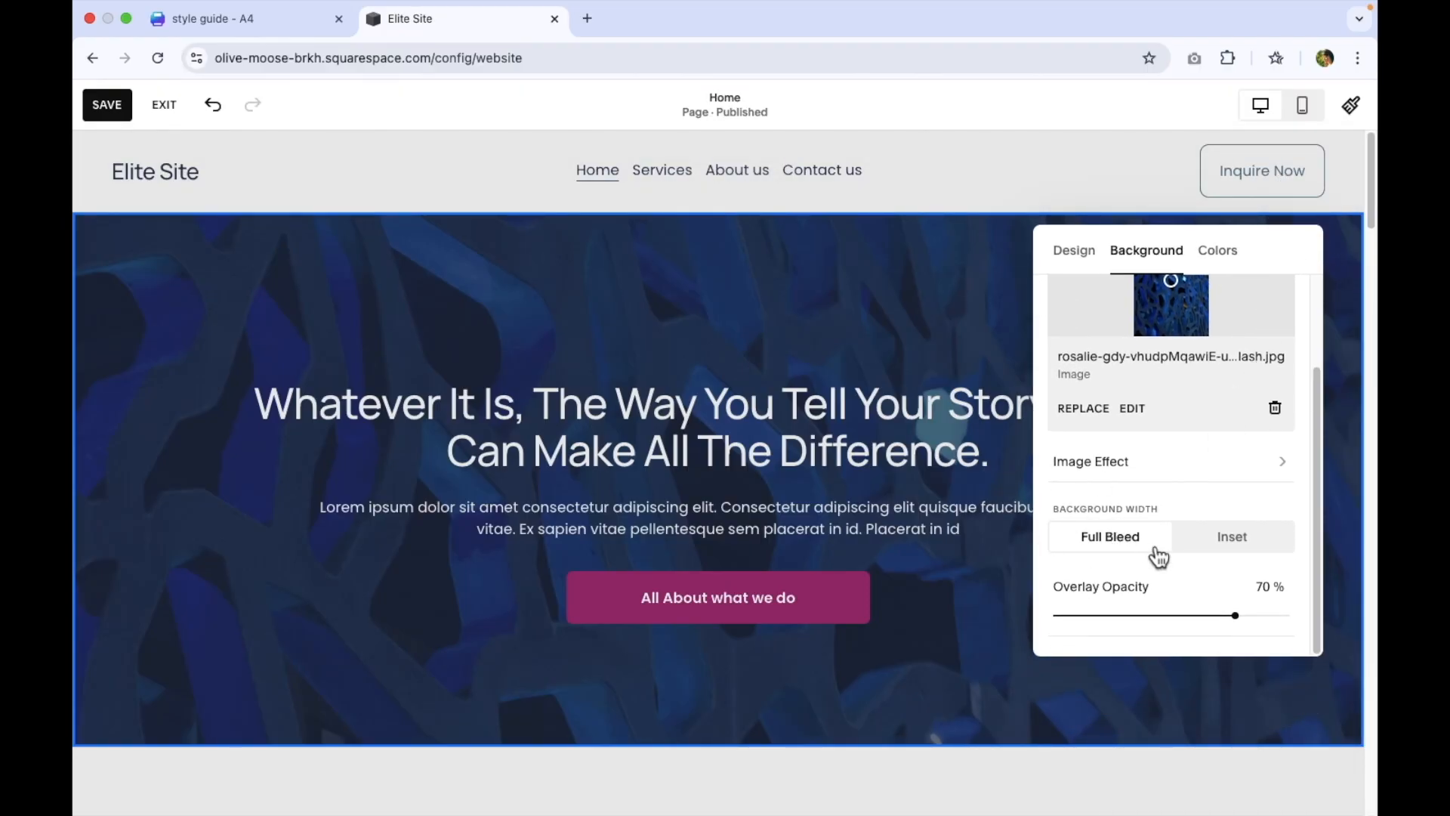
{"action": "mouse_move", "coordinate": [1240, 619]}
{"action": "left_mouse_down"}
{"action": "mouse_move", "coordinate": [1281, 619]}
{"action": "mouse_move", "coordinate": [1098, 621]}
{"action": "mouse_move", "coordinate": [1247, 616]}
{"action": "left_mouse_up"}
{"action": "scroll", "coordinate": [1222, 411], "scroll_direction": "up", "scroll_amount": 3}
{"action": "scroll", "coordinate": [1222, 411], "scroll_direction": "down", "scroll_amount": 3}
Try the hero section without a background image and undo the removal
{"action": "left_click", "coordinate": [1280, 420]}
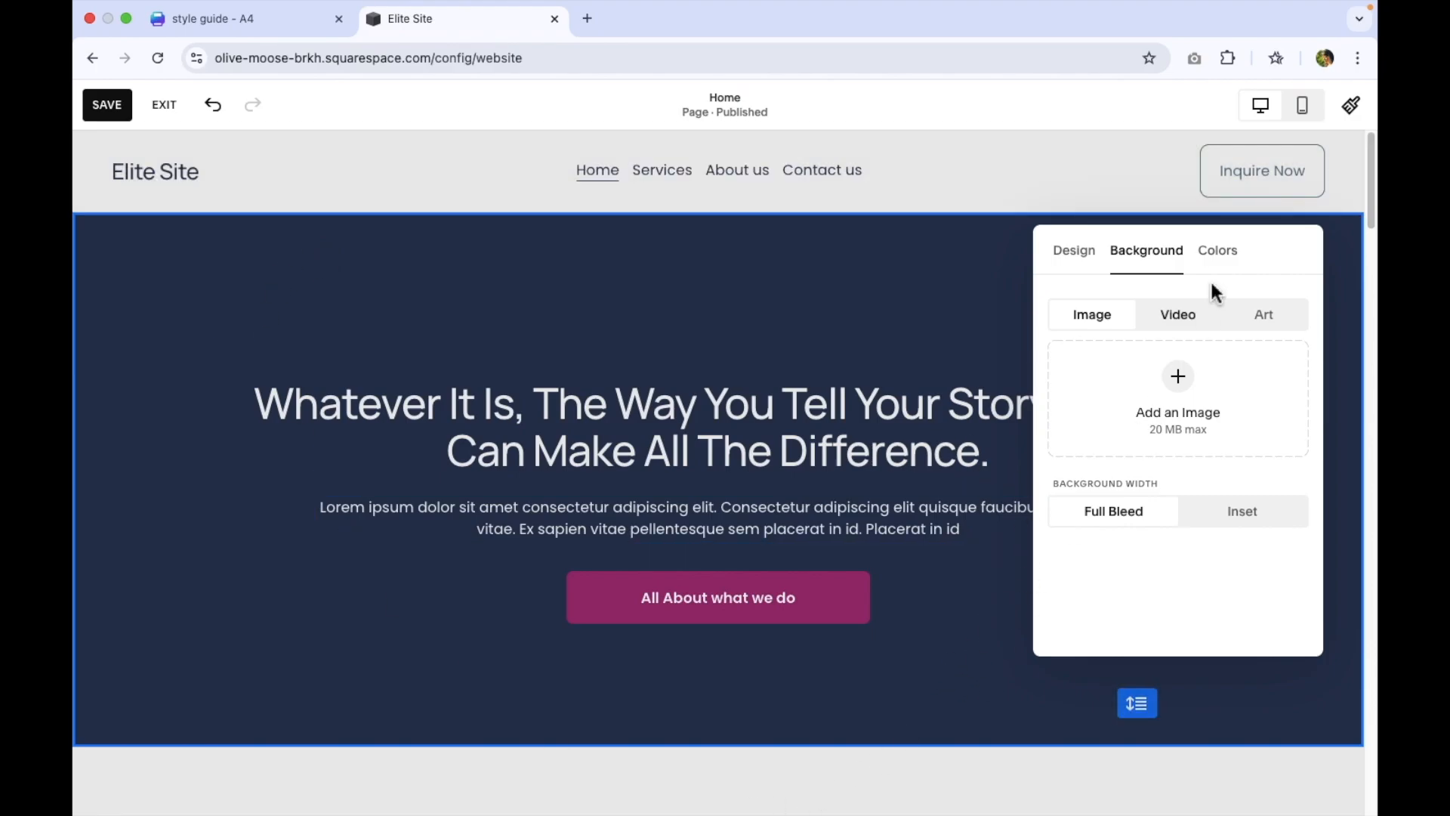
{"action": "left_click", "coordinate": [1221, 253]}
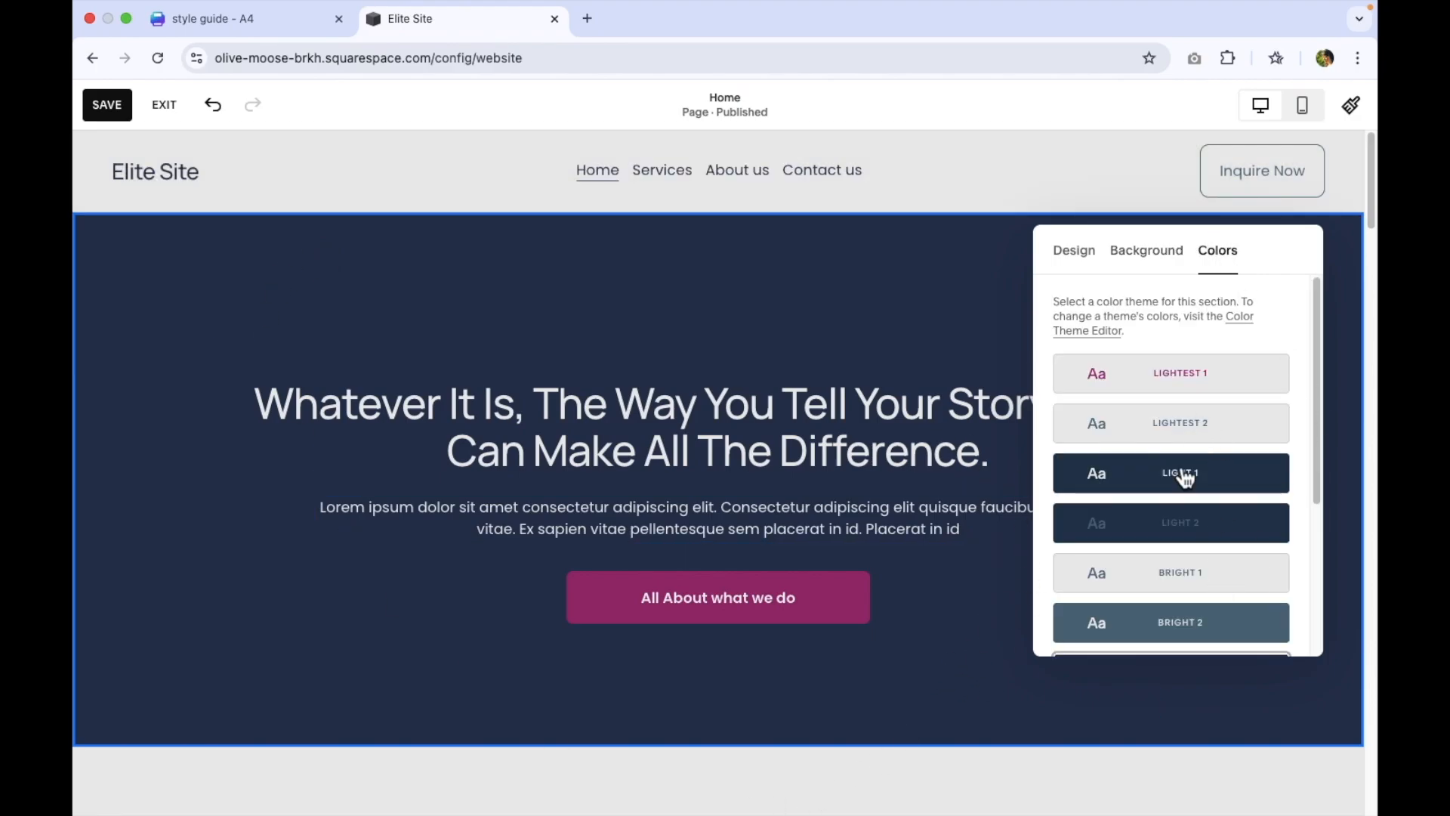
{"action": "key", "text": "super+z"}
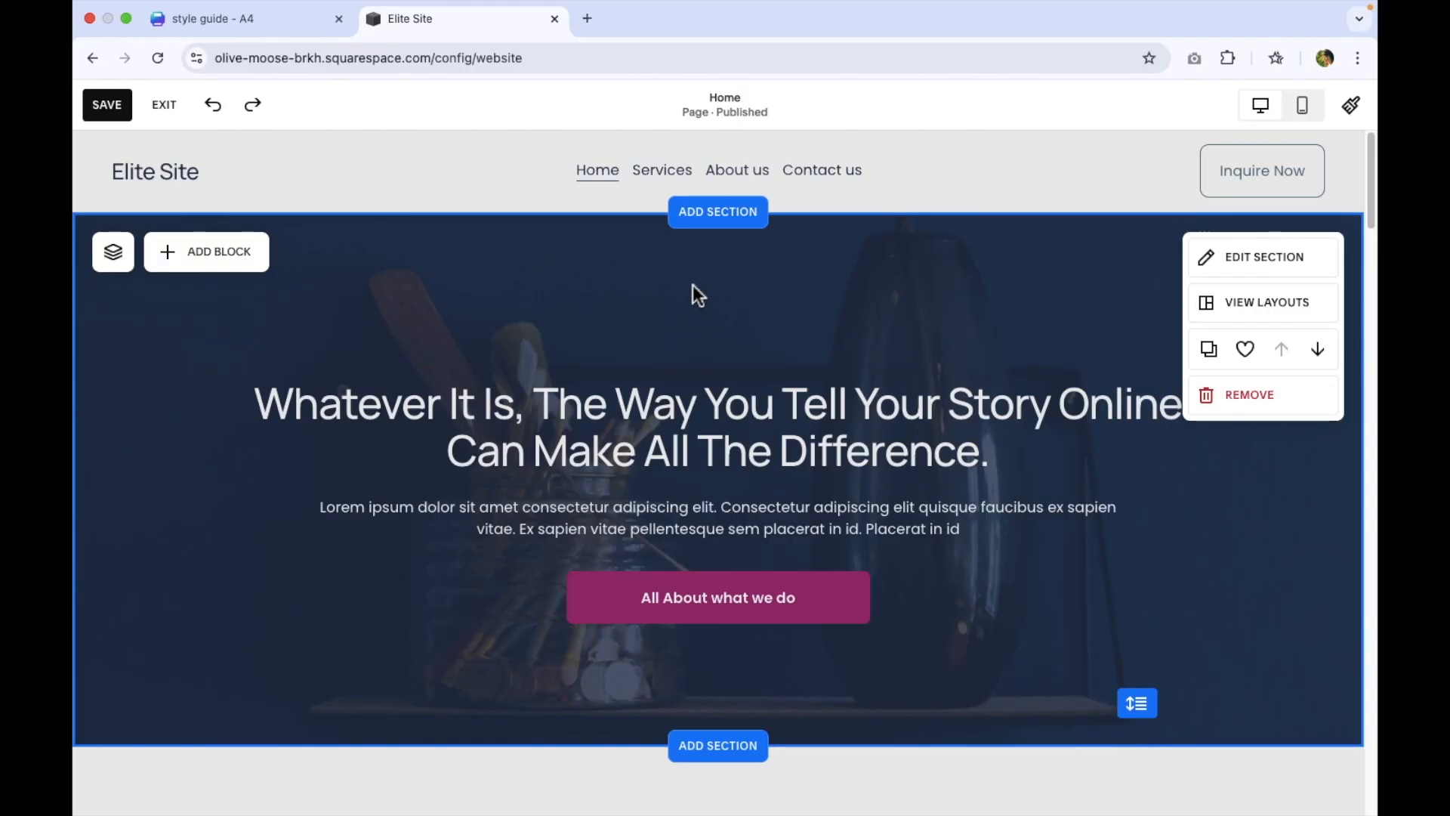
Review the color themes available for the hero section, from Lightest 1 through Darkest 2
{"action": "scroll", "coordinate": [1234, 450], "scroll_direction": "down", "scroll_amount": 1}
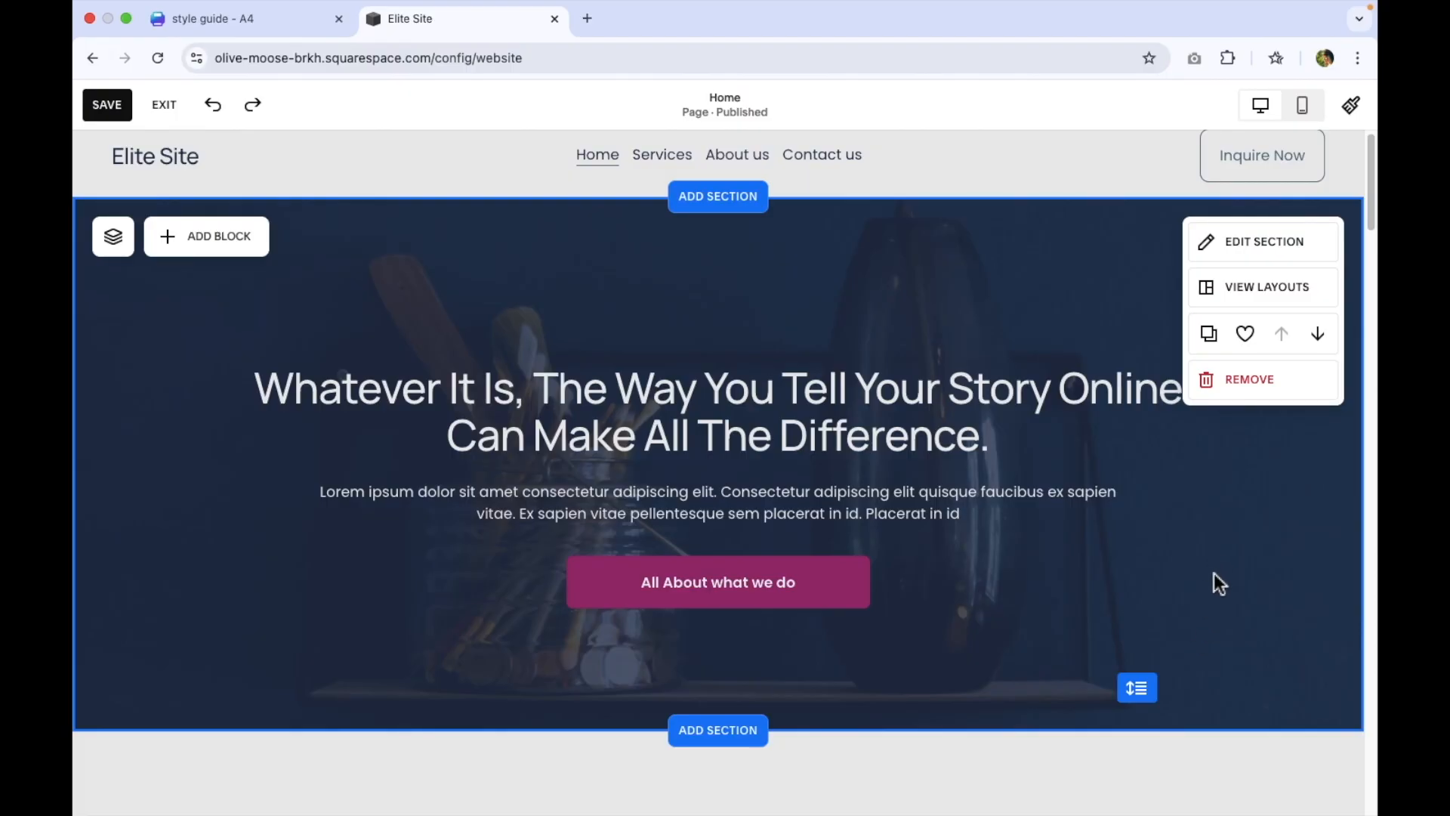
{"action": "scroll", "coordinate": [1204, 302], "scroll_direction": "up", "scroll_amount": 1}
{"action": "left_click", "coordinate": [1251, 266]}
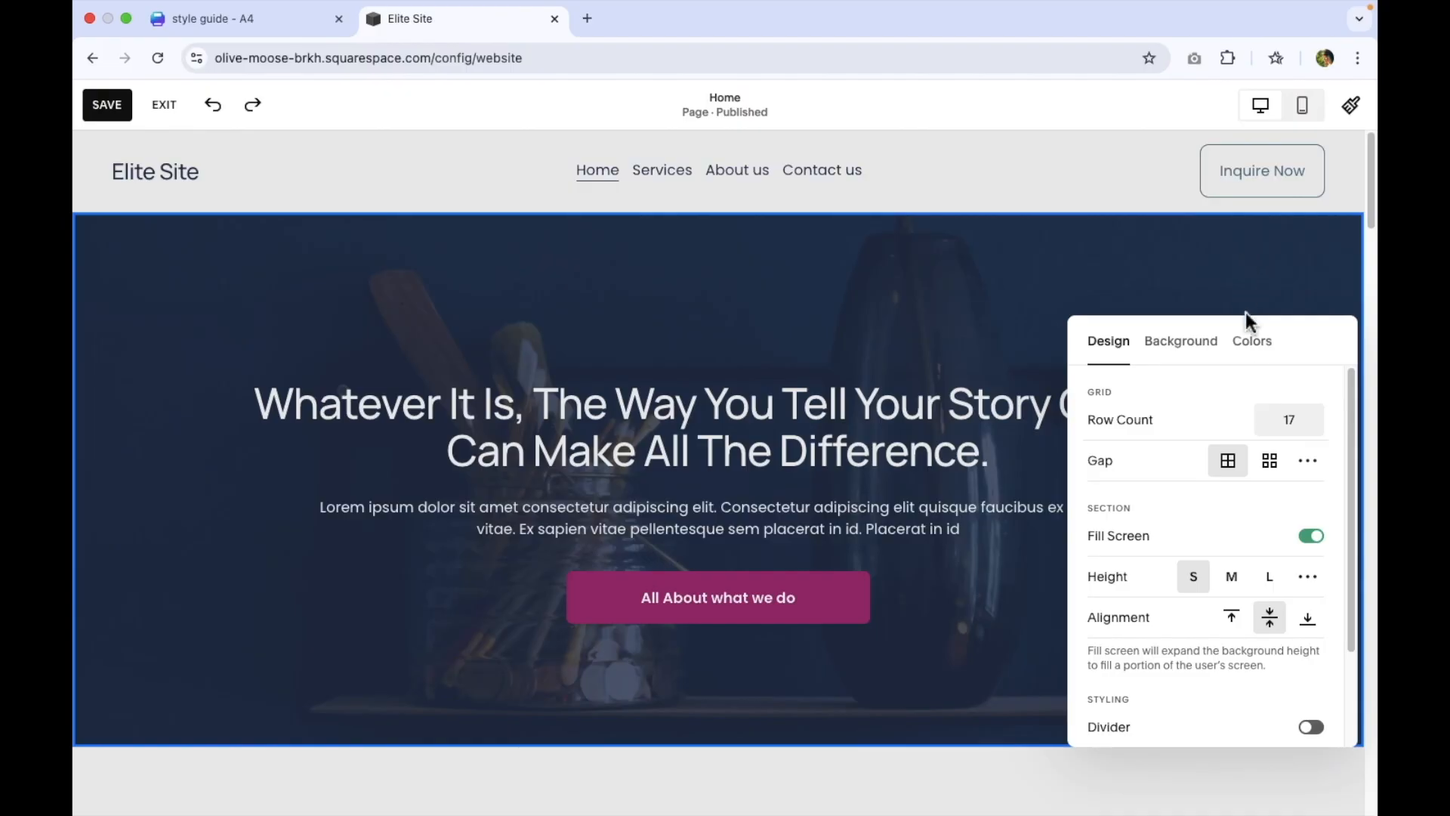
{"action": "left_click", "coordinate": [1253, 342]}
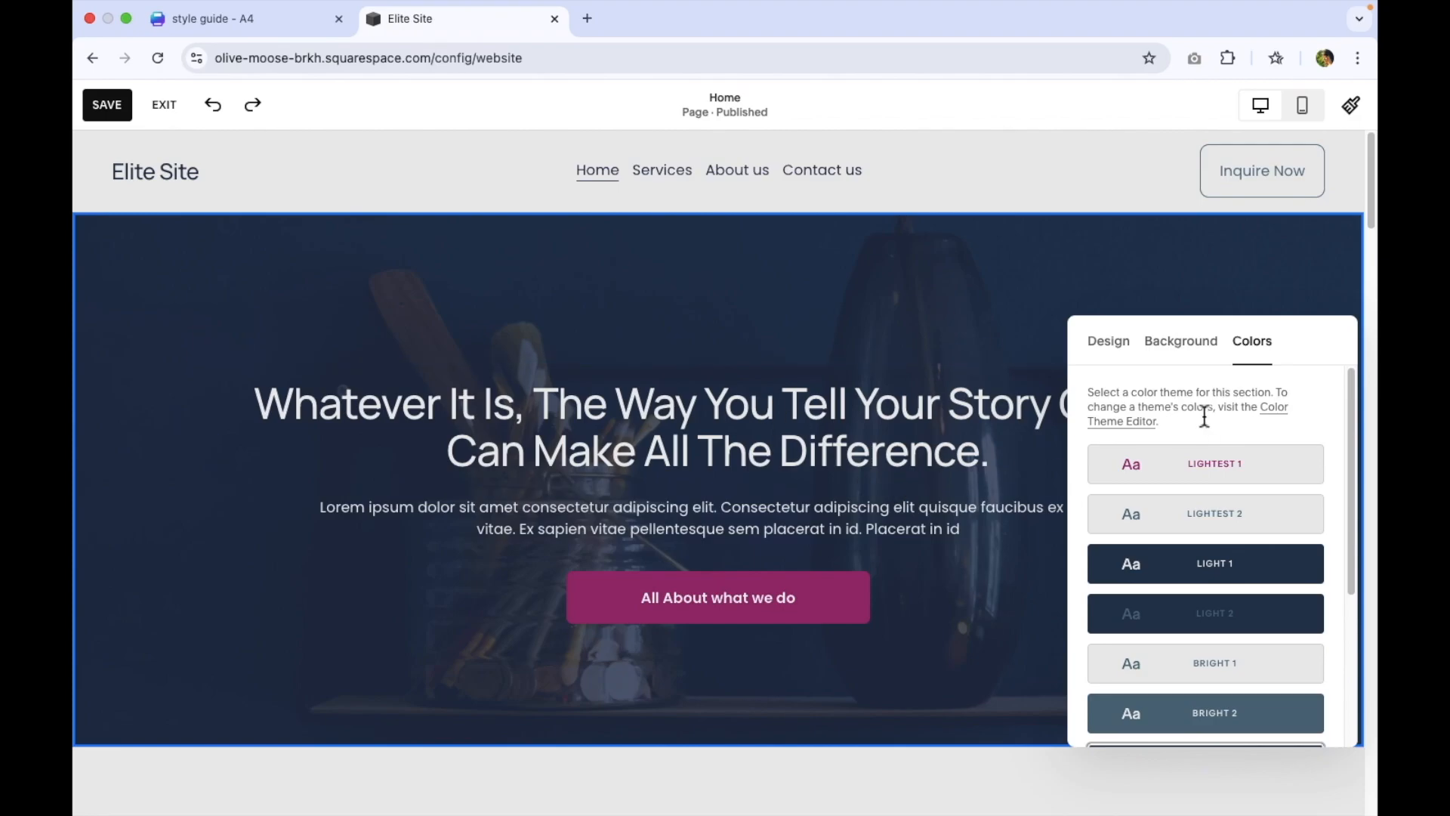
{"action": "scroll", "coordinate": [1216, 431], "scroll_direction": "down", "scroll_amount": 3}
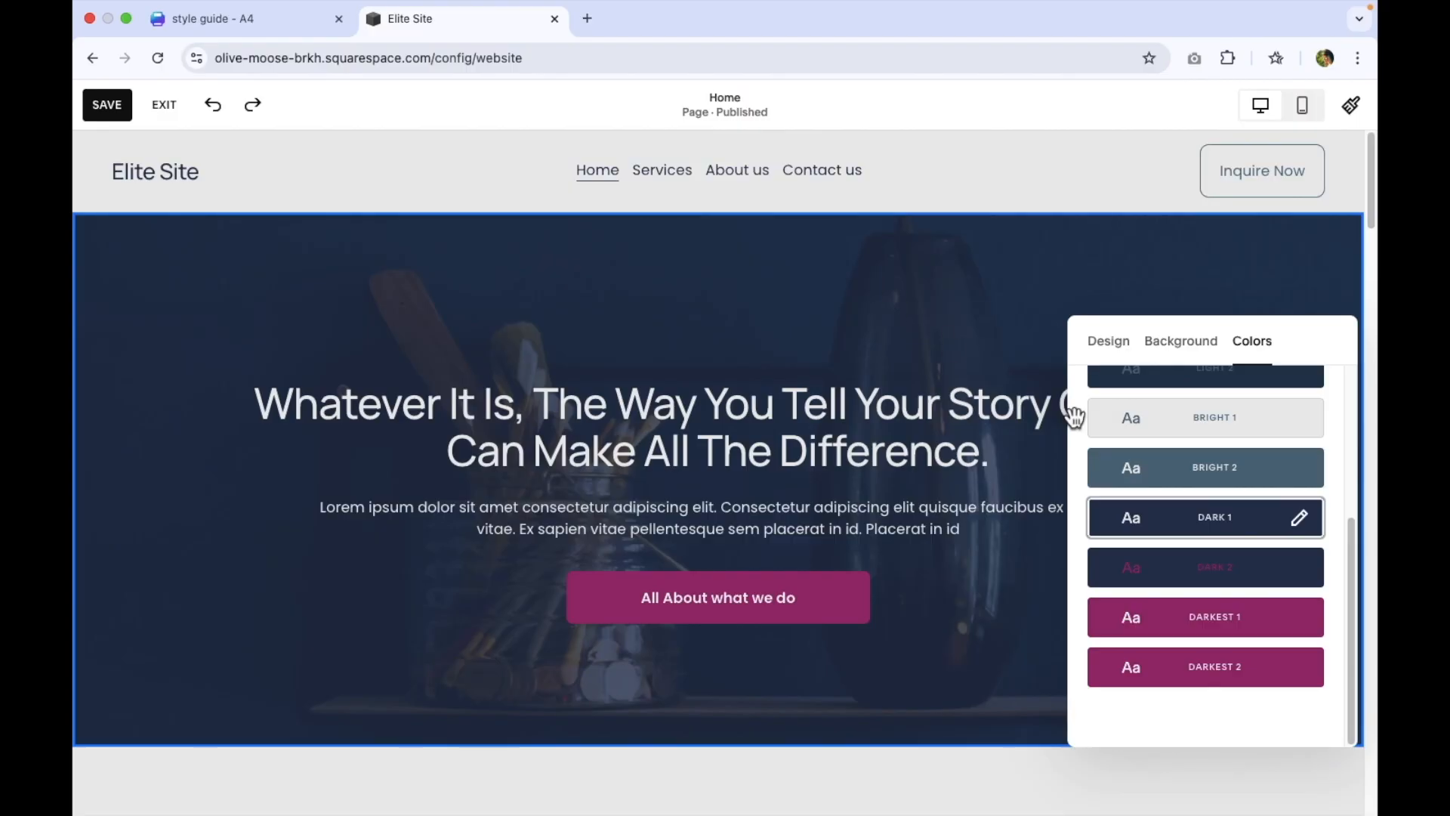
Darken the Dark 1 color theme's background overlay to a custom near-black navy with red 19, green 26 and 100% opacity
{"action": "left_click", "coordinate": [1304, 524]}
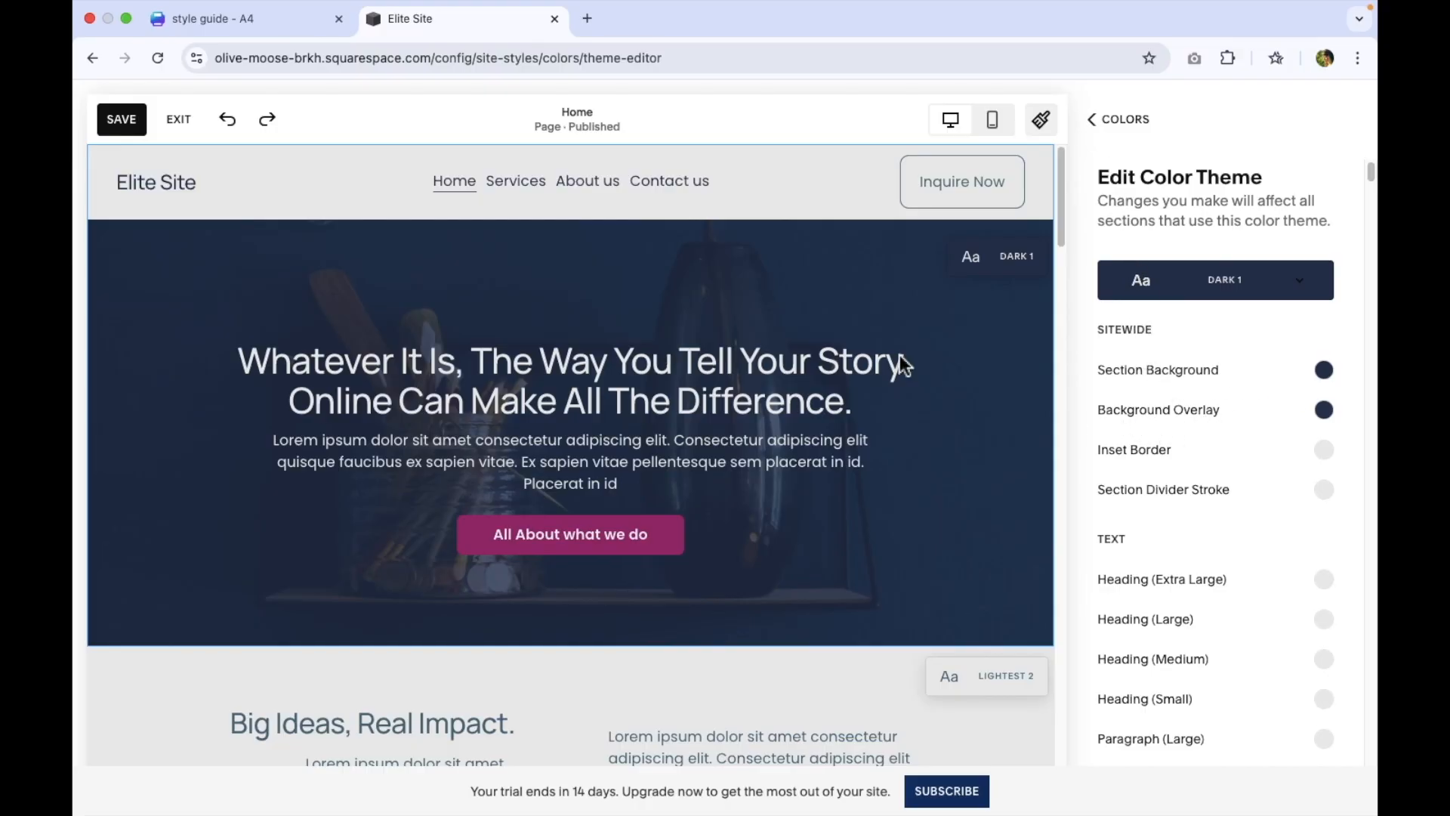
{"action": "left_click", "coordinate": [1324, 410]}
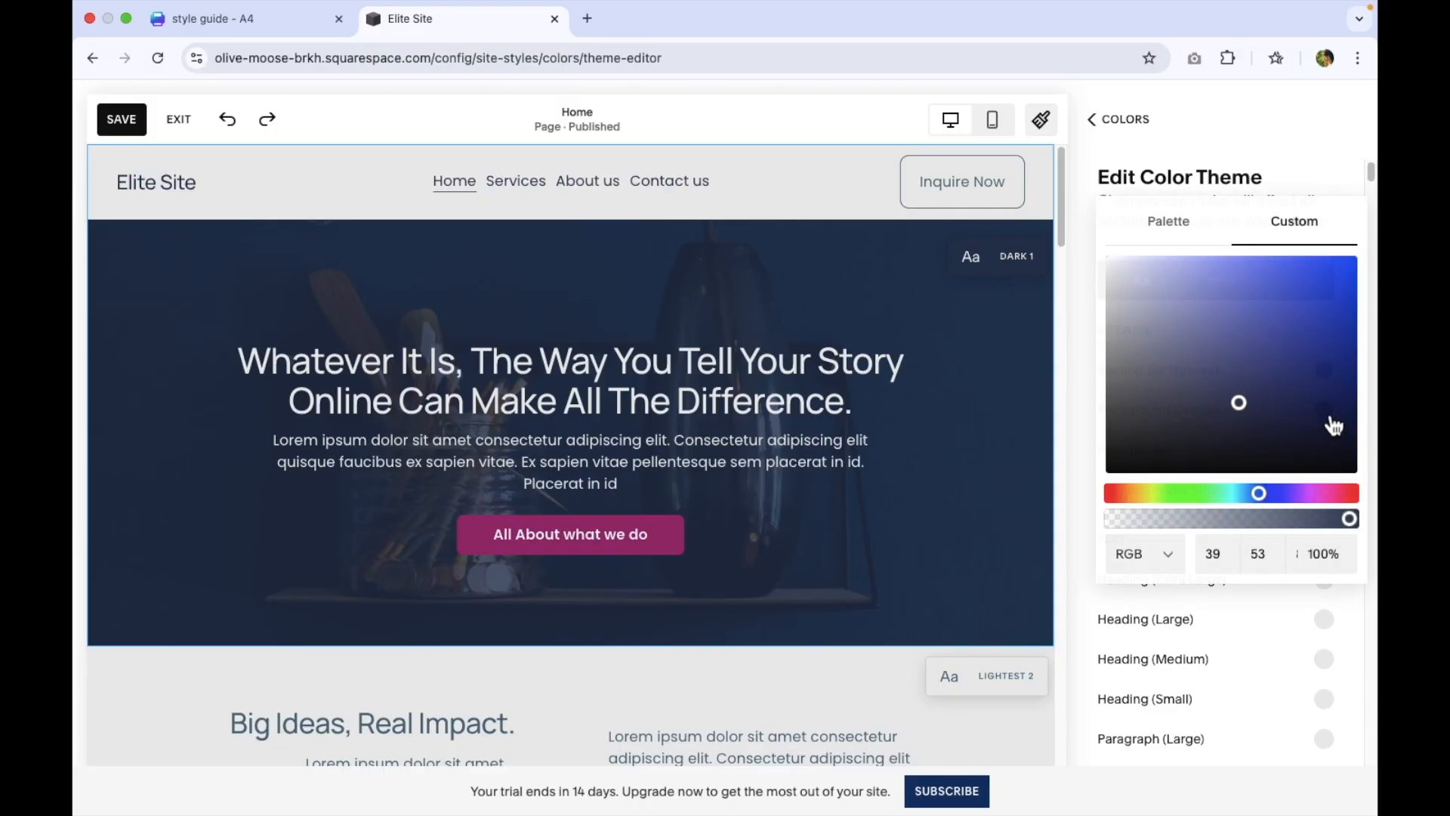
{"action": "left_click", "coordinate": [1169, 221]}
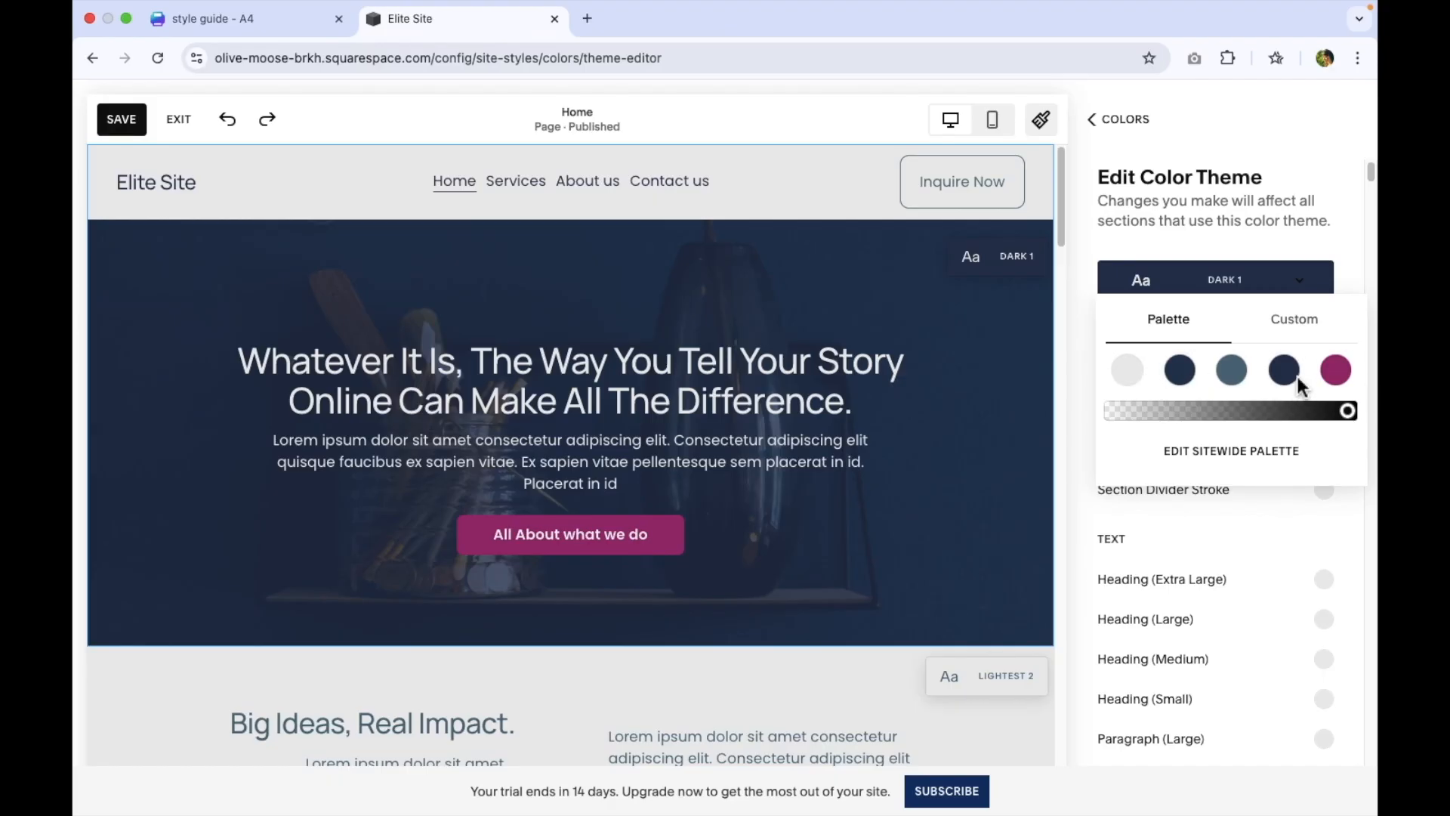
{"action": "left_click", "coordinate": [1302, 320]}
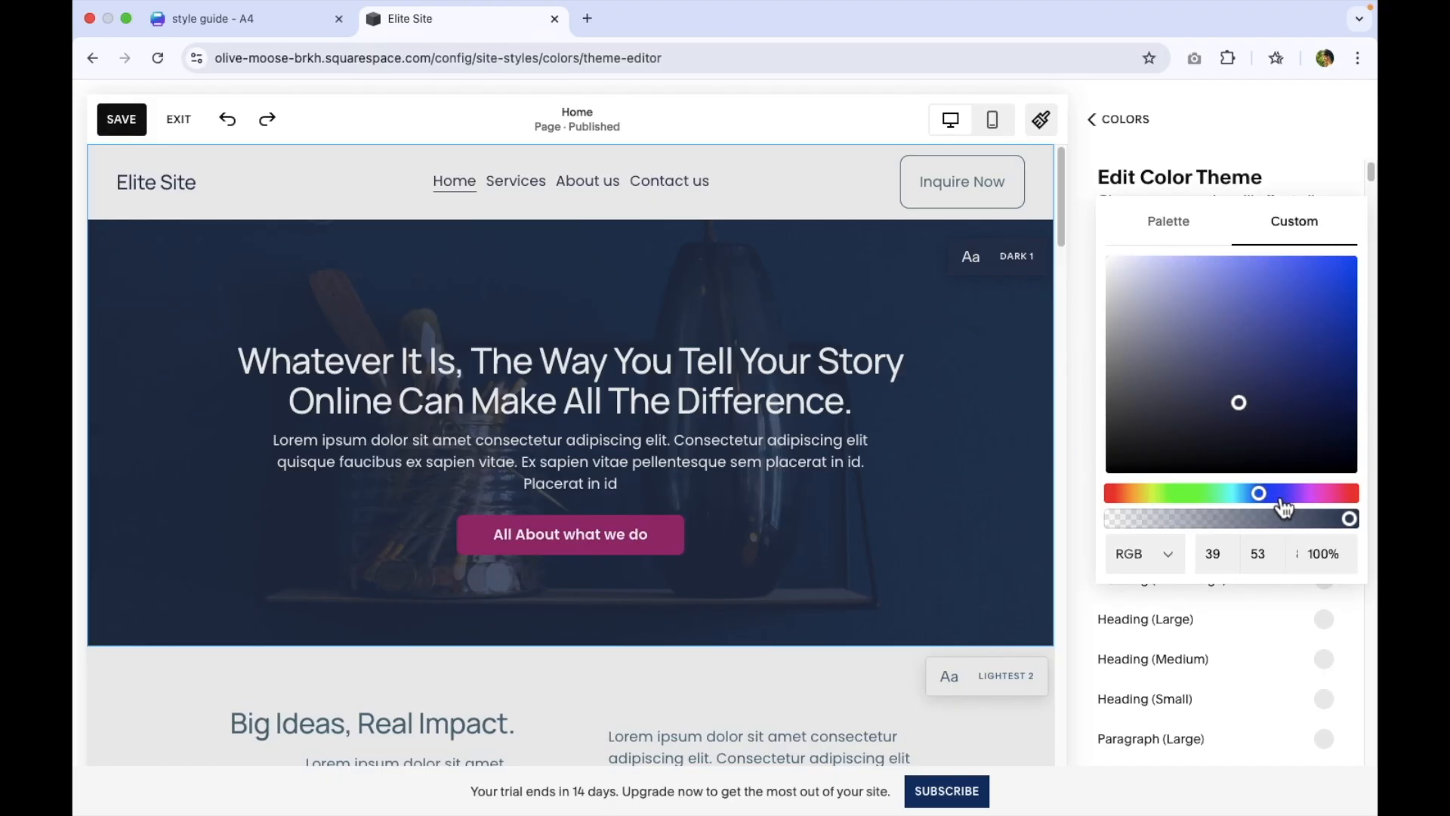
{"action": "left_click_drag", "start_coordinate": [1247, 412], "coordinate": [1252, 452]}
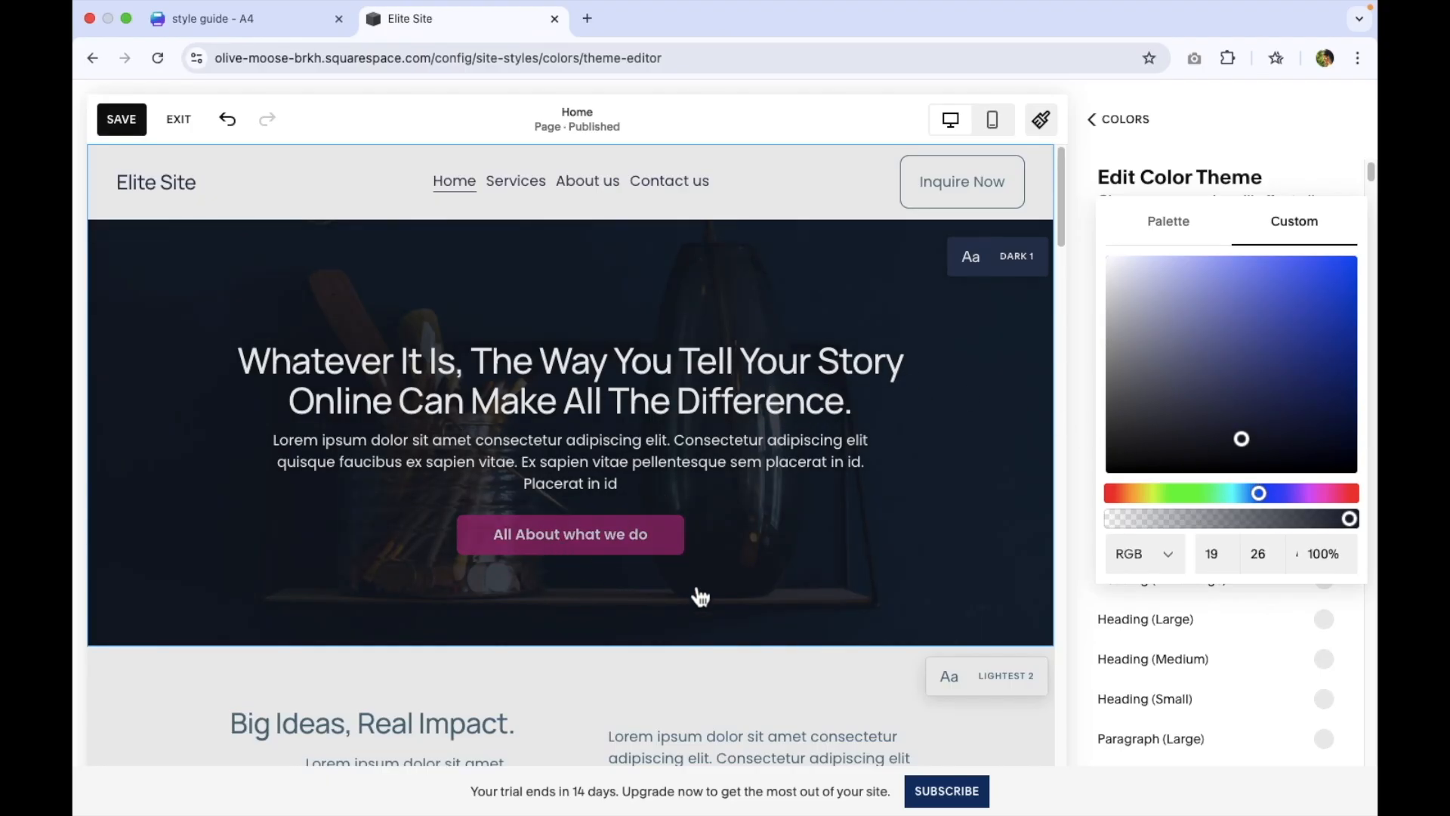
{"action": "left_click", "coordinate": [1295, 129]}
Leave the color theme editor and site styles, and save the home page changes
{"action": "left_click", "coordinate": [1104, 122]}
{"action": "left_click", "coordinate": [1095, 120]}
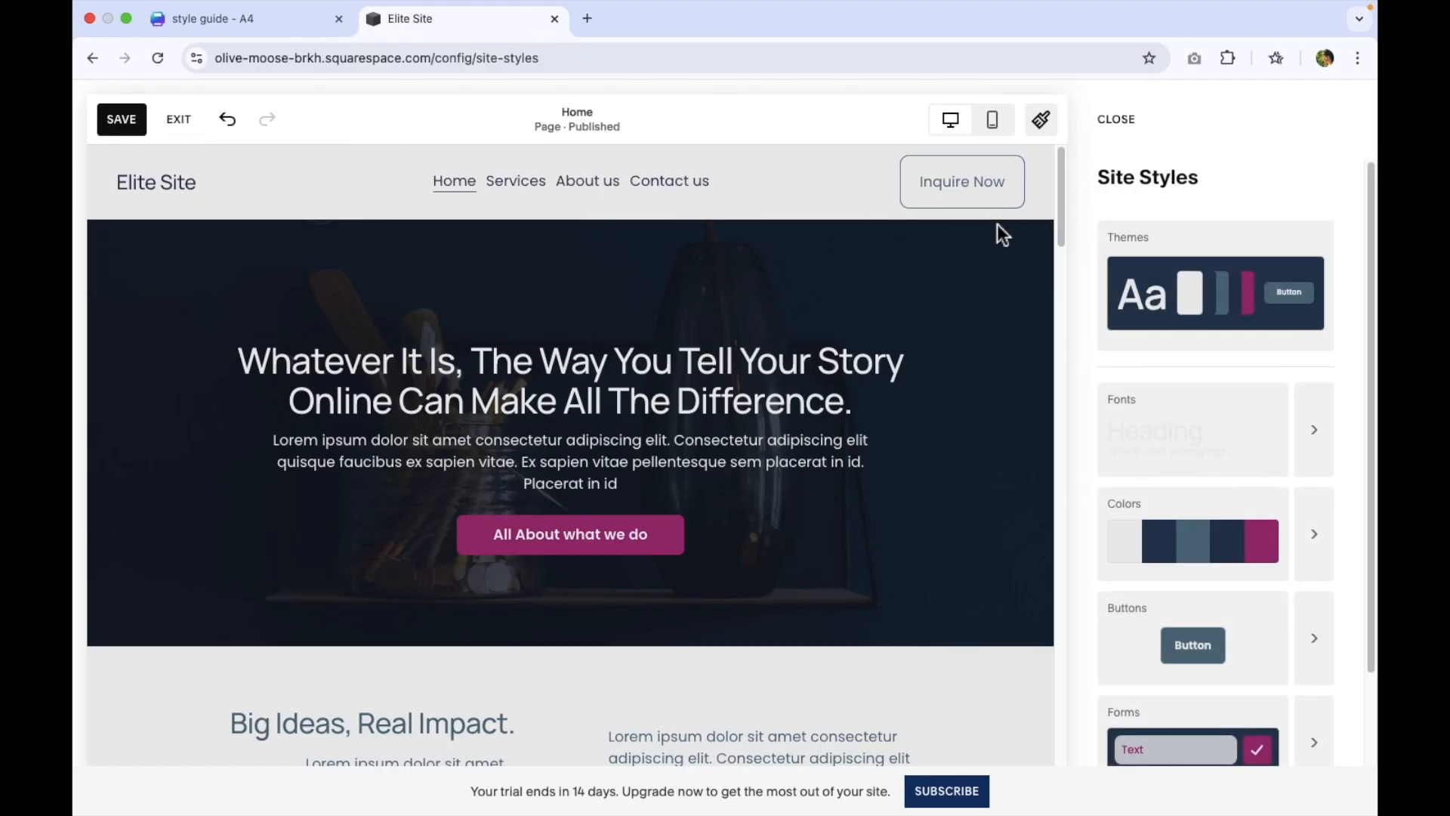
{"action": "left_click", "coordinate": [1114, 121]}
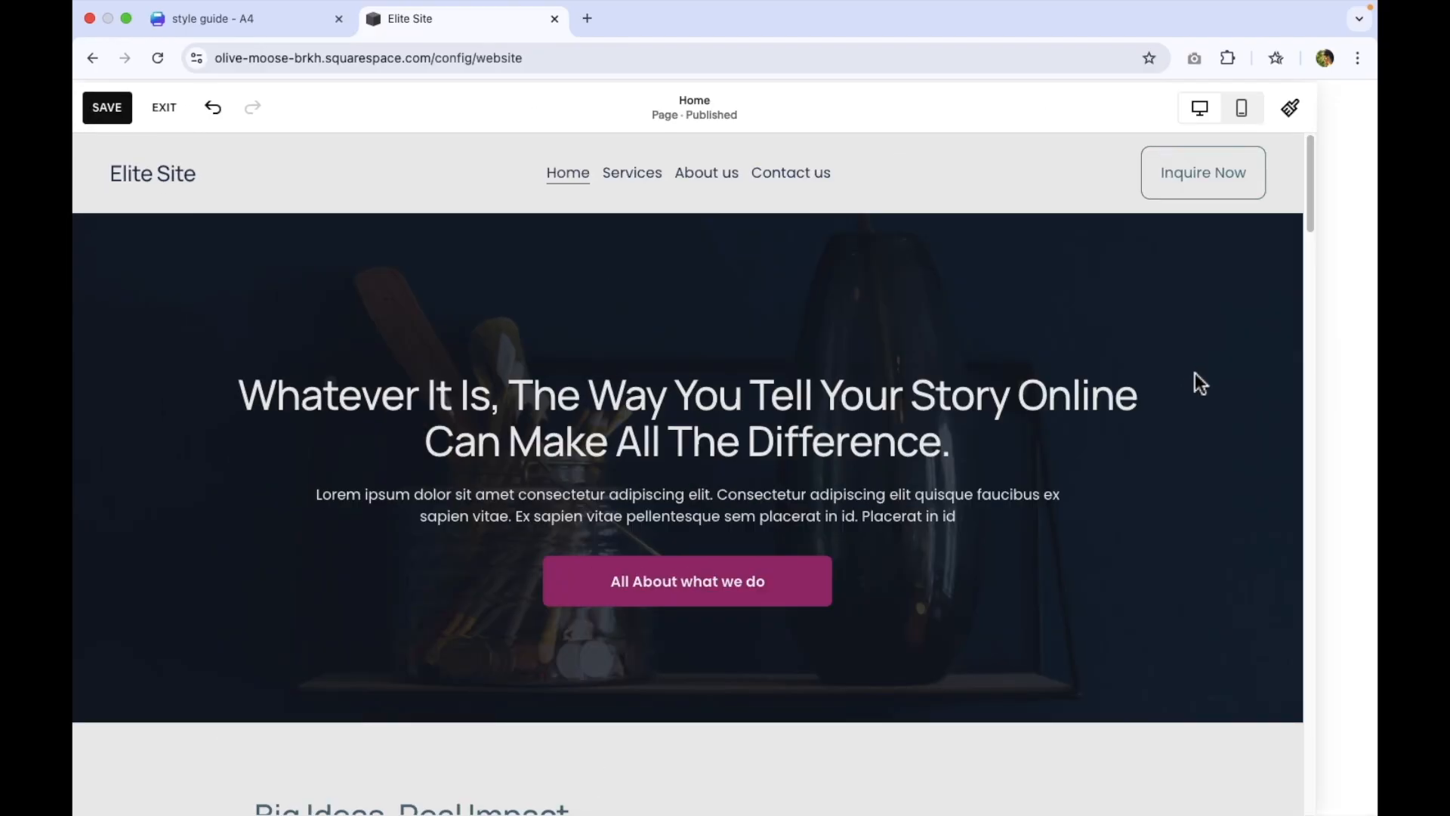
{"action": "scroll", "coordinate": [1169, 404], "scroll_direction": "down", "scroll_amount": 1}
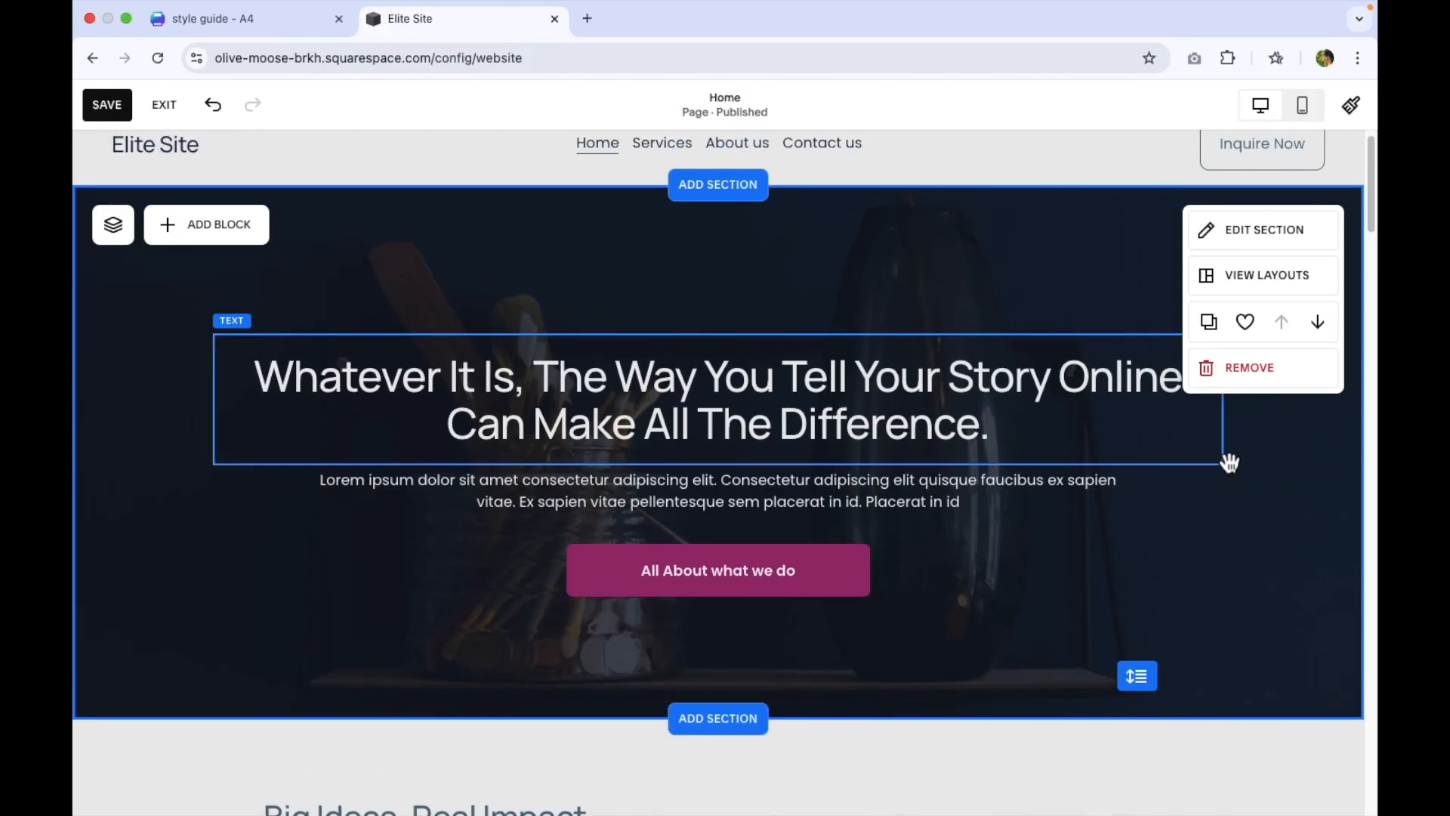
{"action": "left_click", "coordinate": [106, 104]}
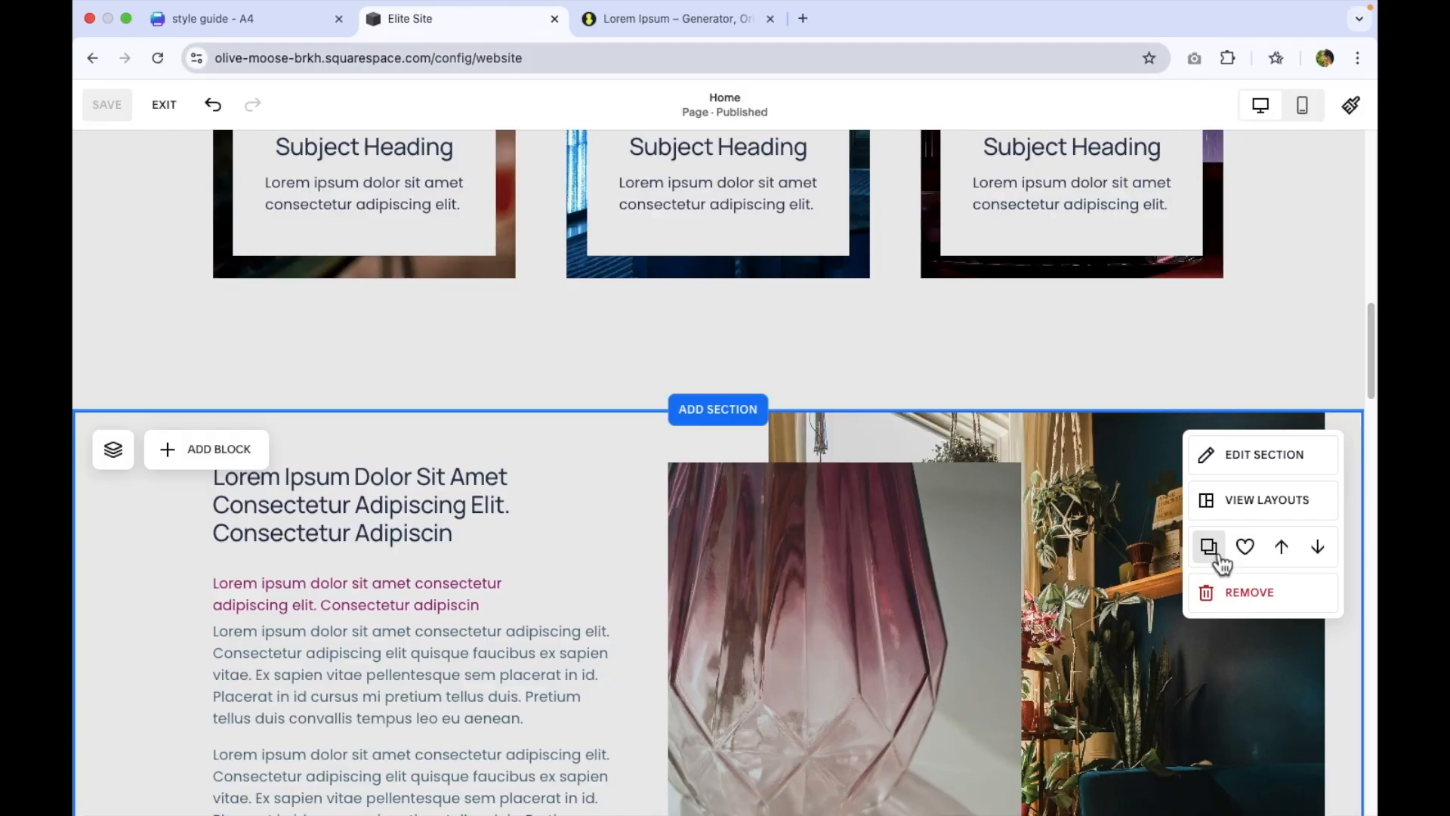
Go to the magenta text banner below the section with the vase and plant room images
{"action": "scroll", "coordinate": [1218, 555], "scroll_direction": "down", "scroll_amount": 3}
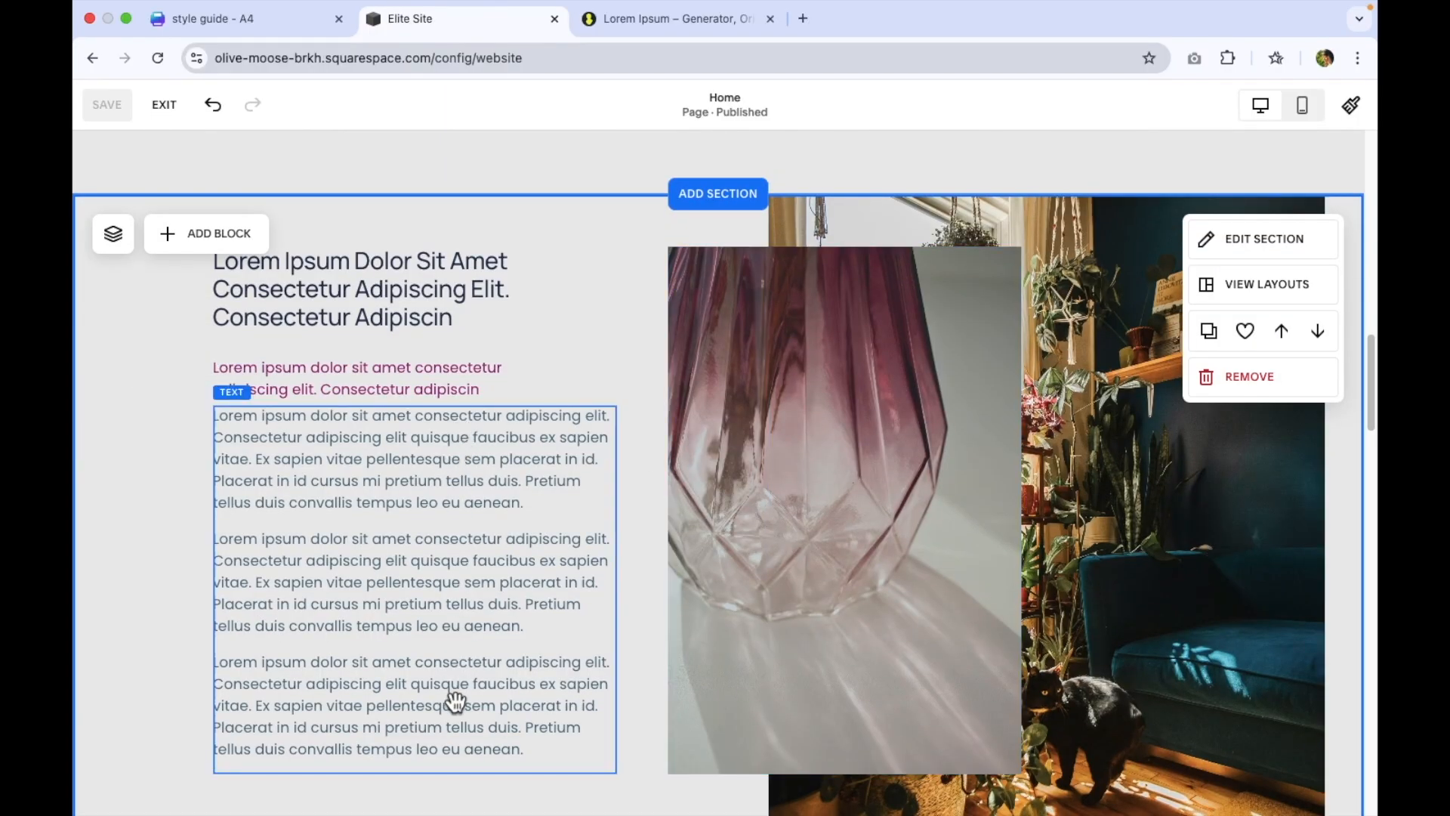
{"action": "scroll", "coordinate": [491, 547], "scroll_direction": "down", "scroll_amount": 5}
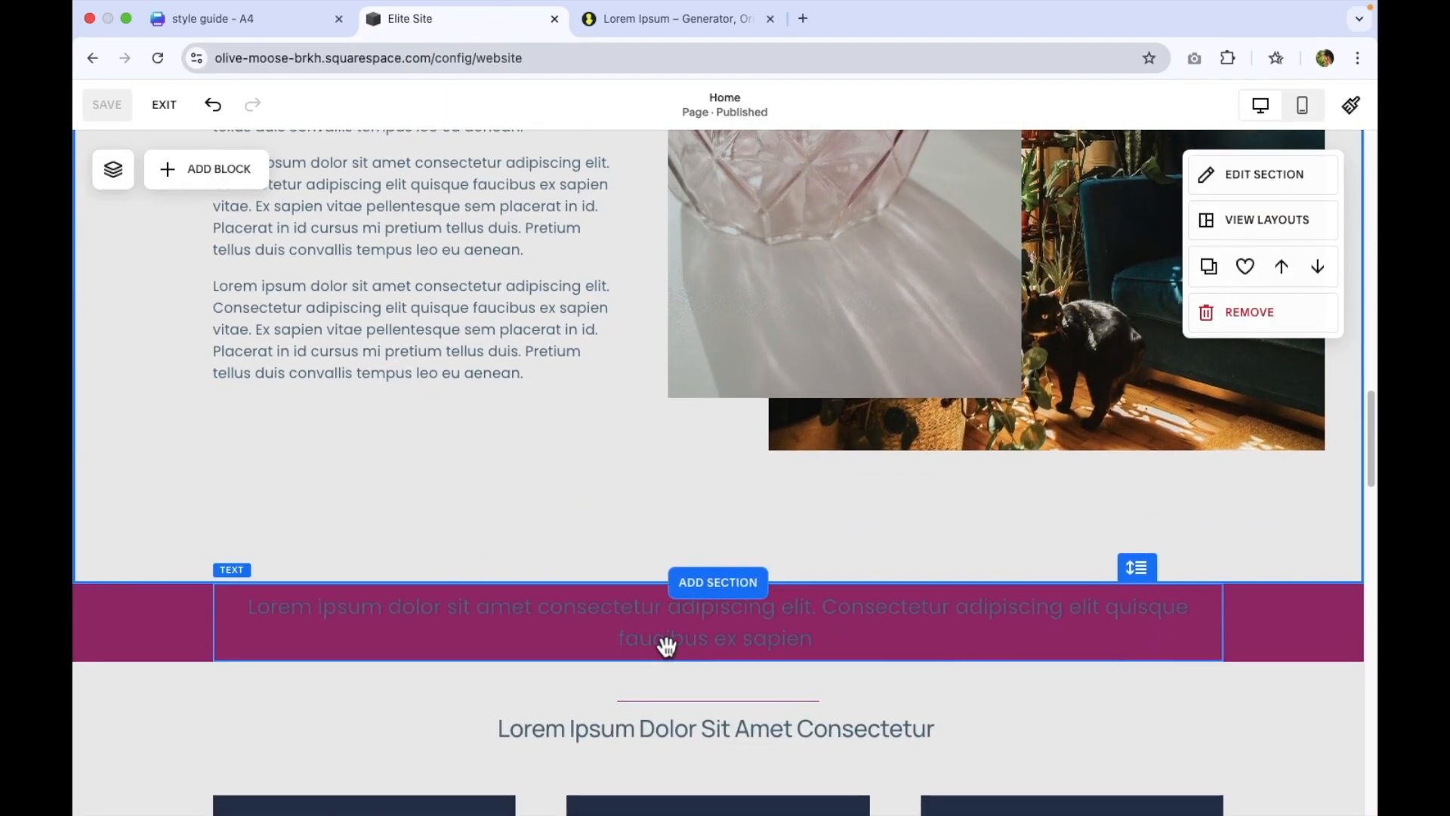